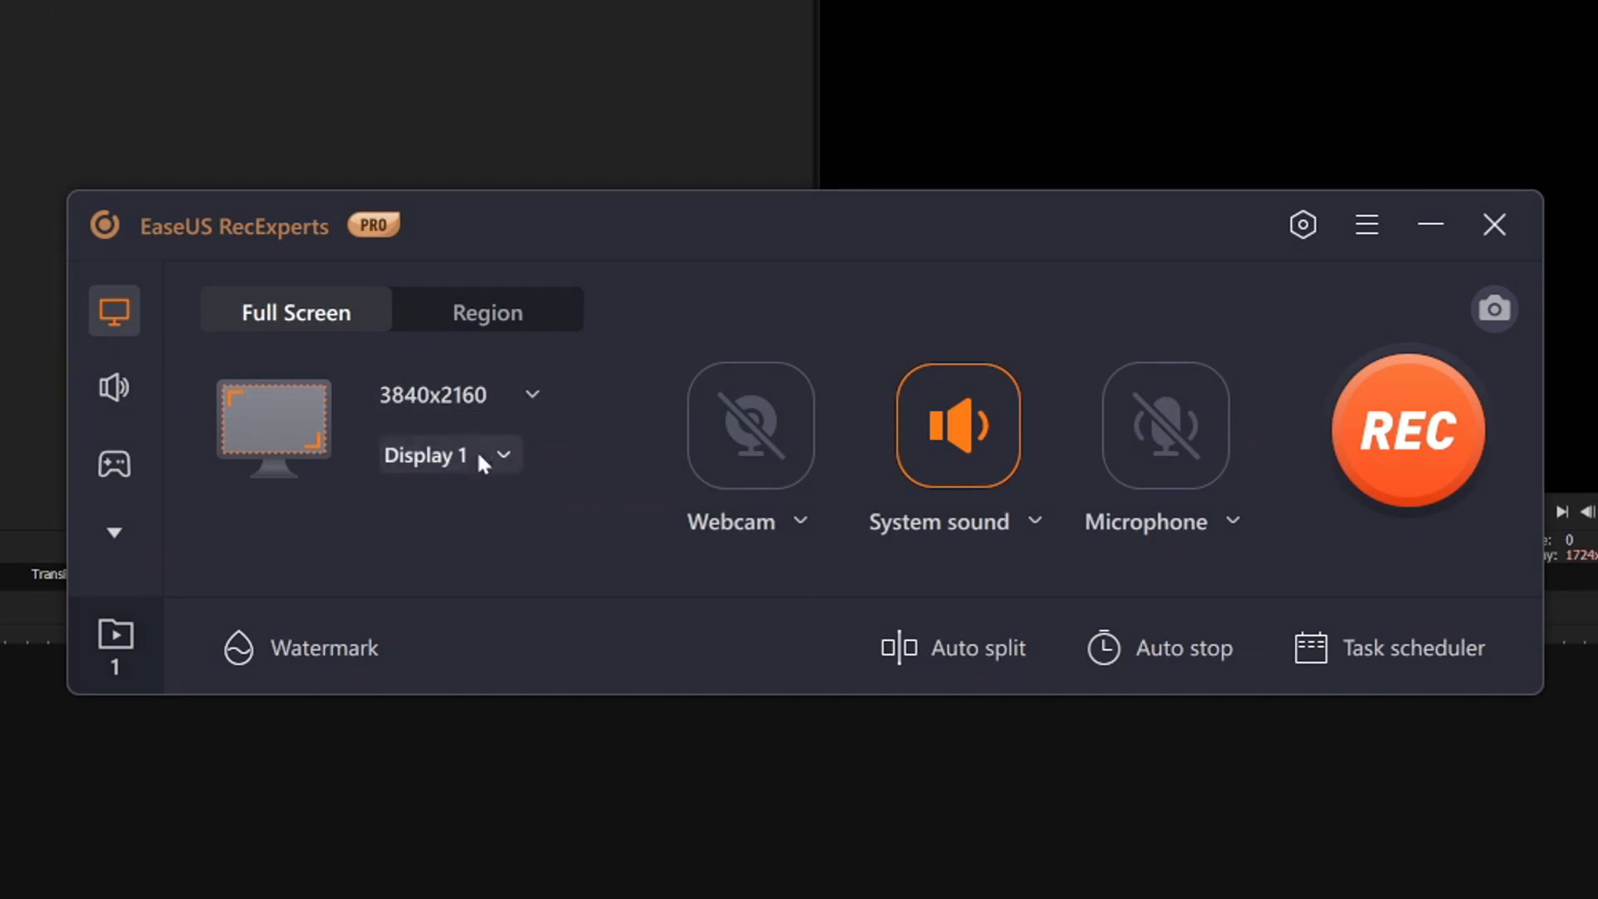
Try switching capture from Display 1 to Display 2, then set it back to Display 1
left_click(421, 457)
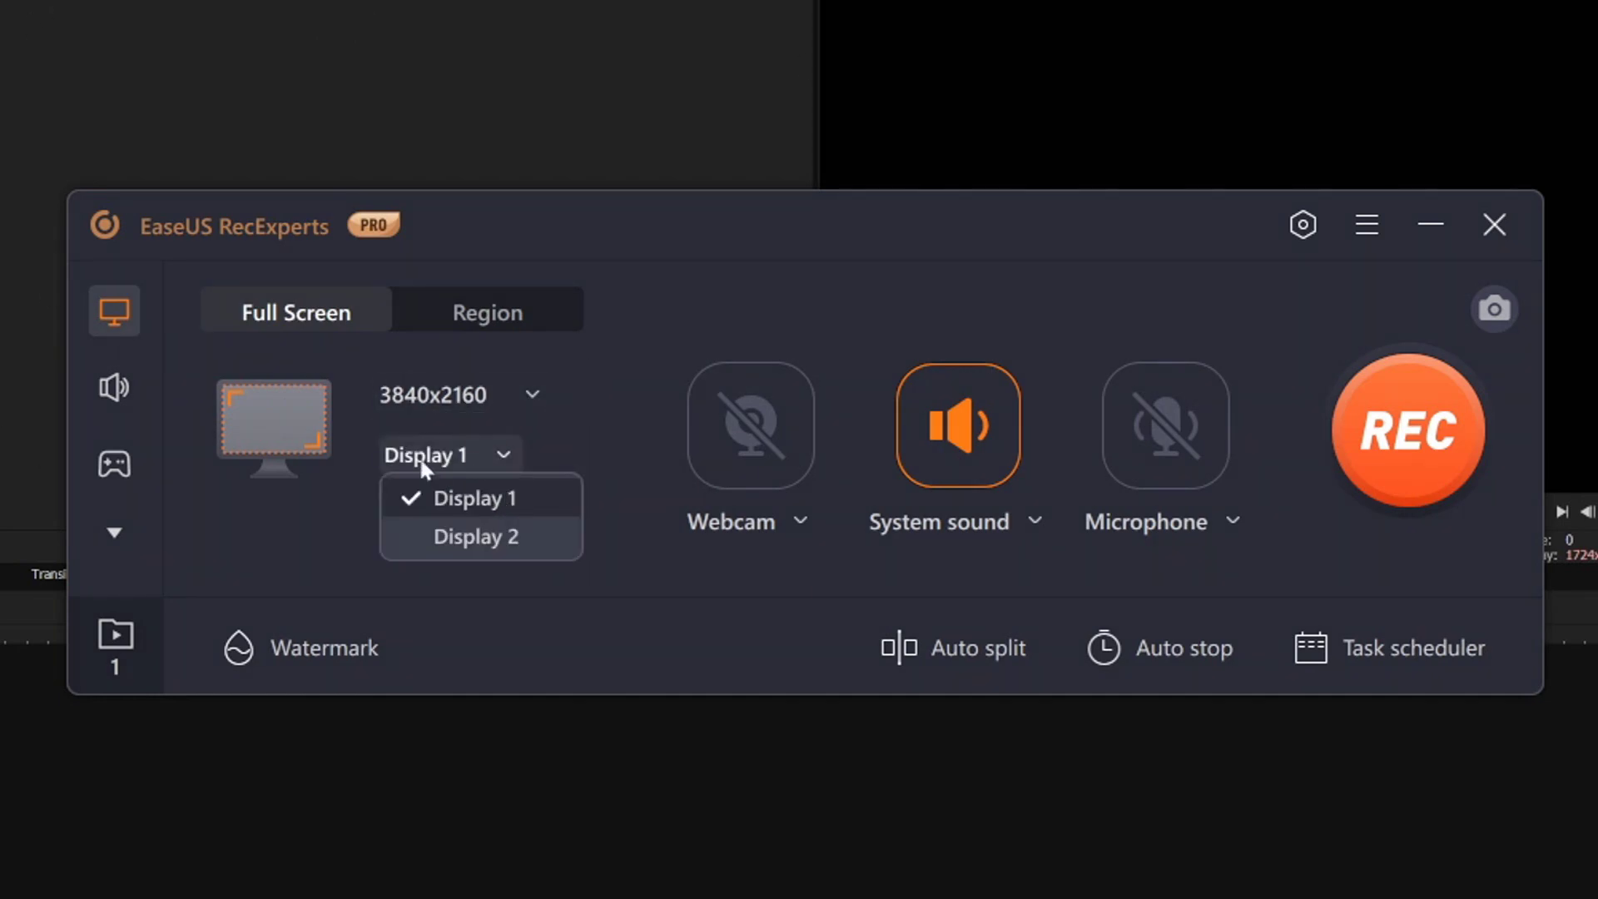
left_click(516, 500)
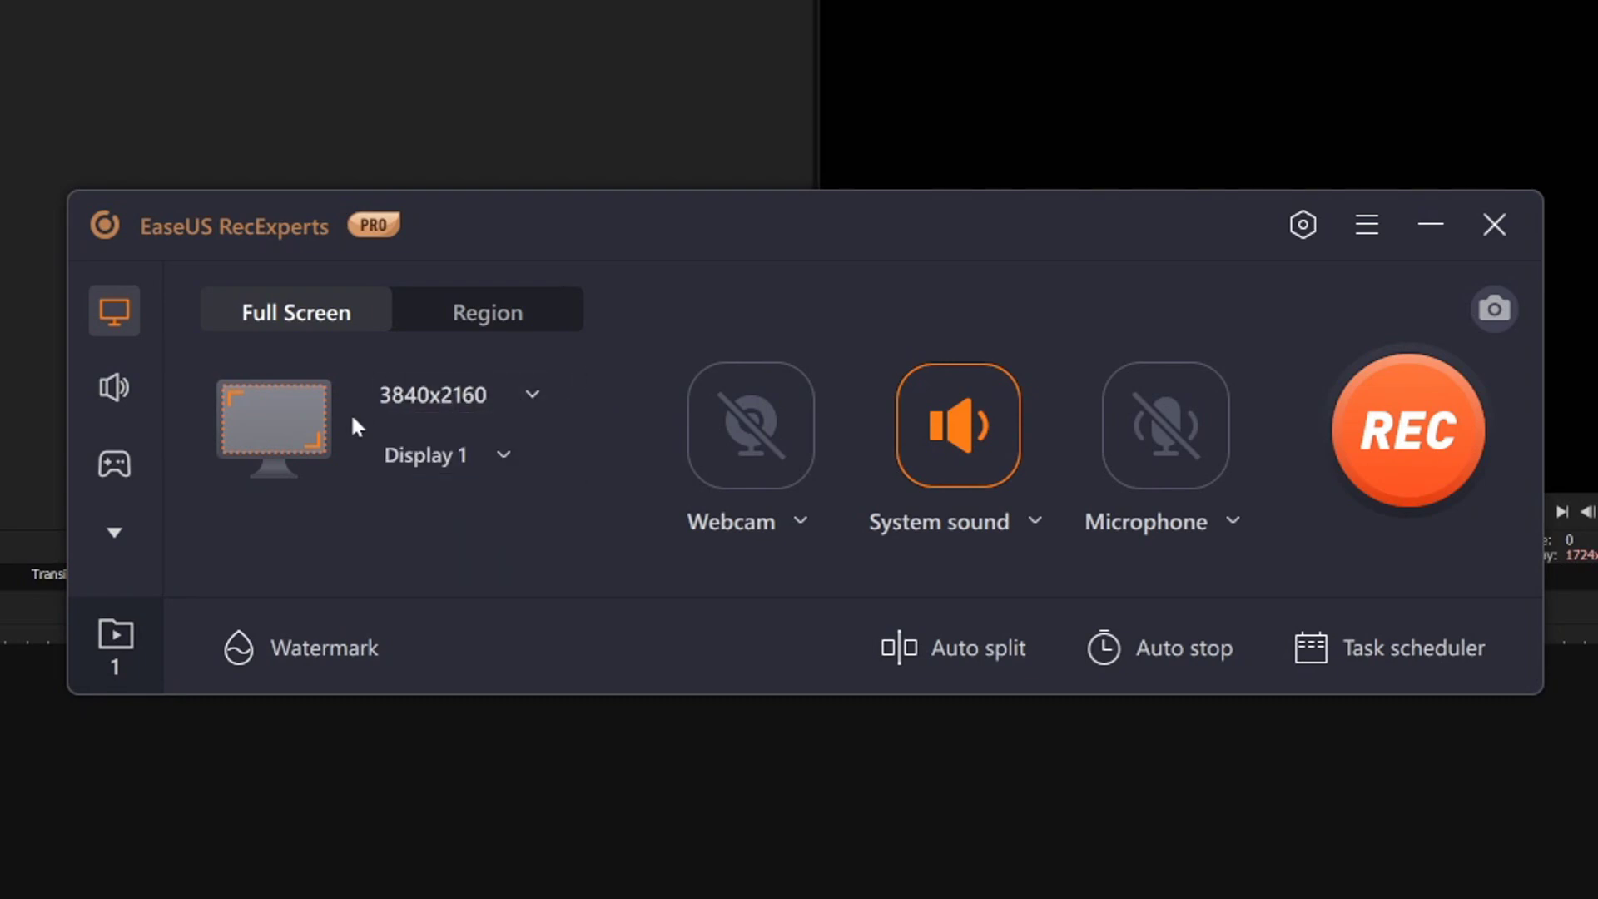
left_click(475, 459)
left_click(483, 537)
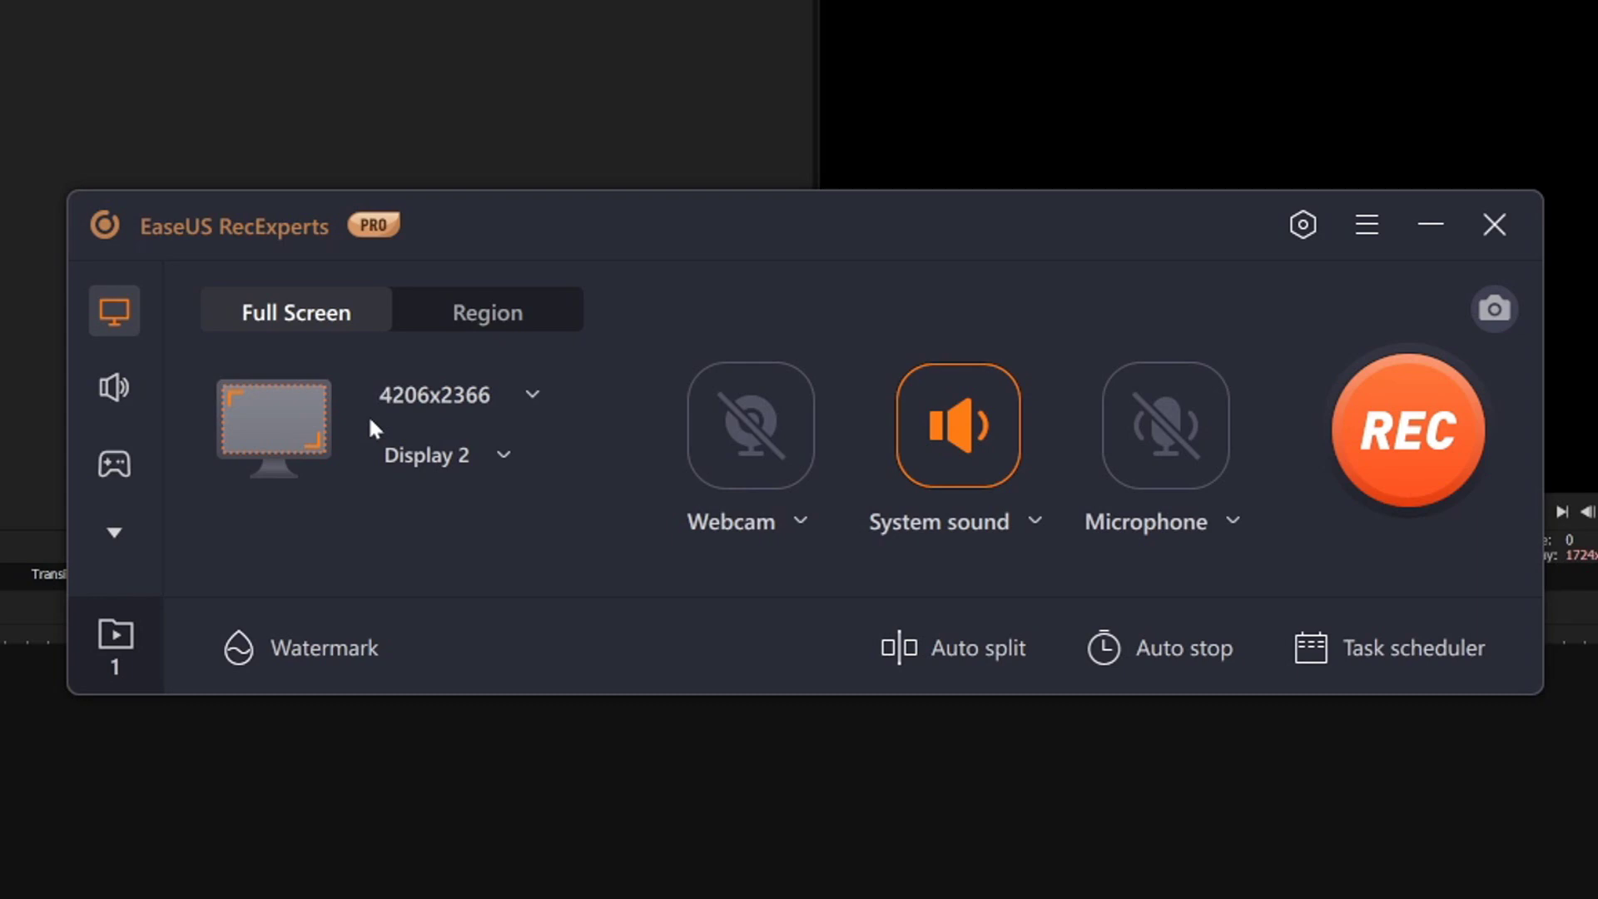
left_click(457, 455)
left_click(487, 500)
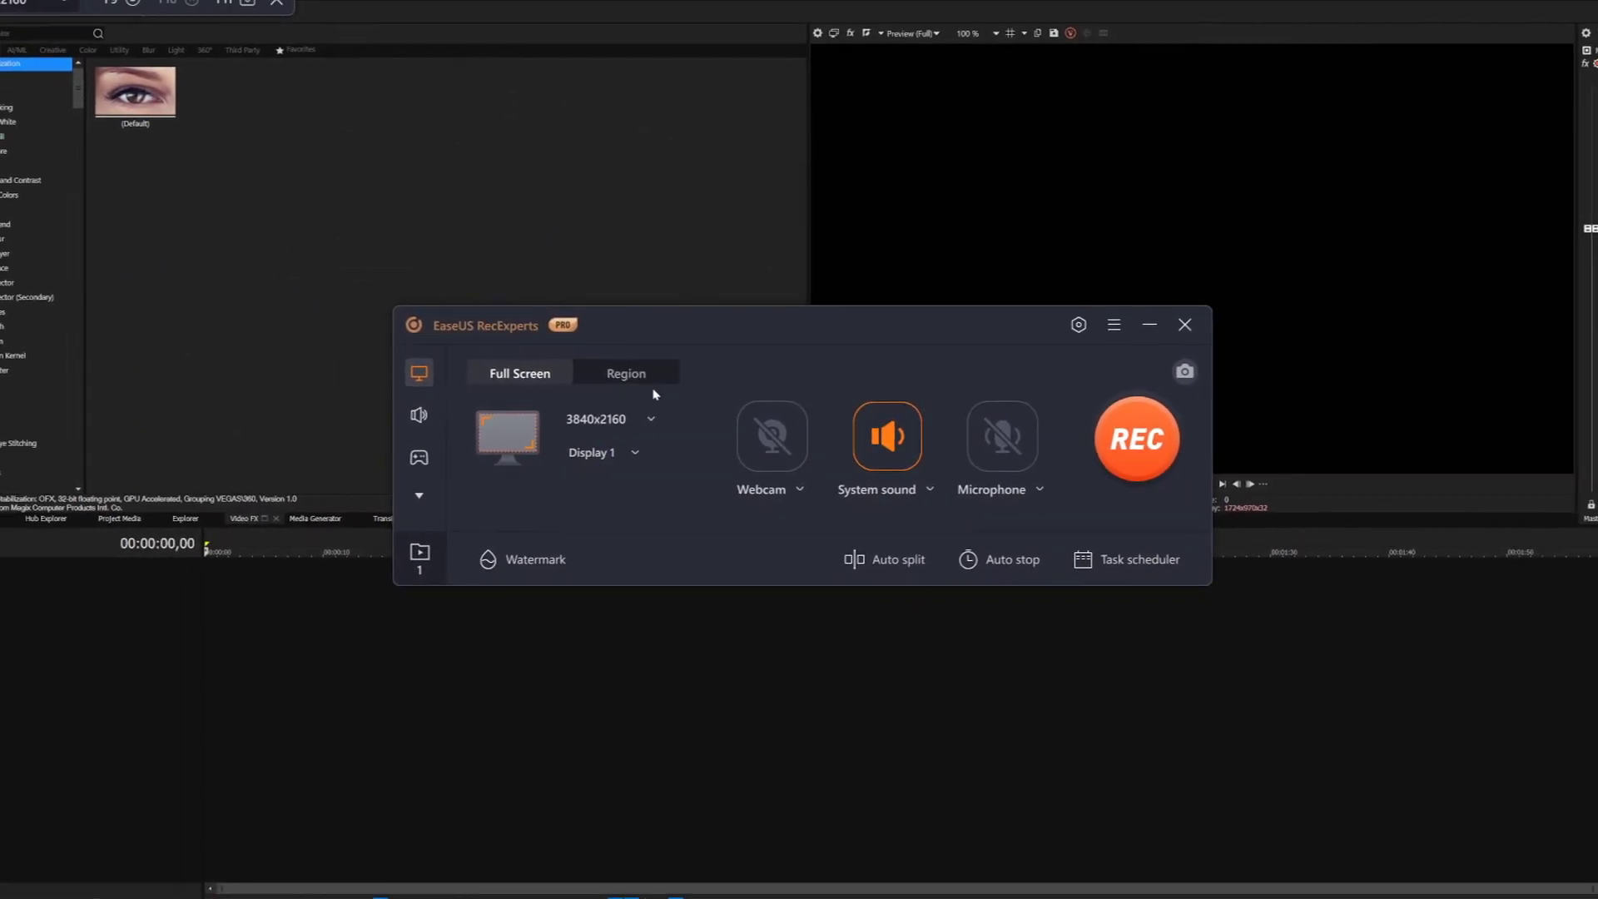
Draw a 1668x938 capture region over the VEGAS preview and move the recorder panel lower
left_click(627, 380)
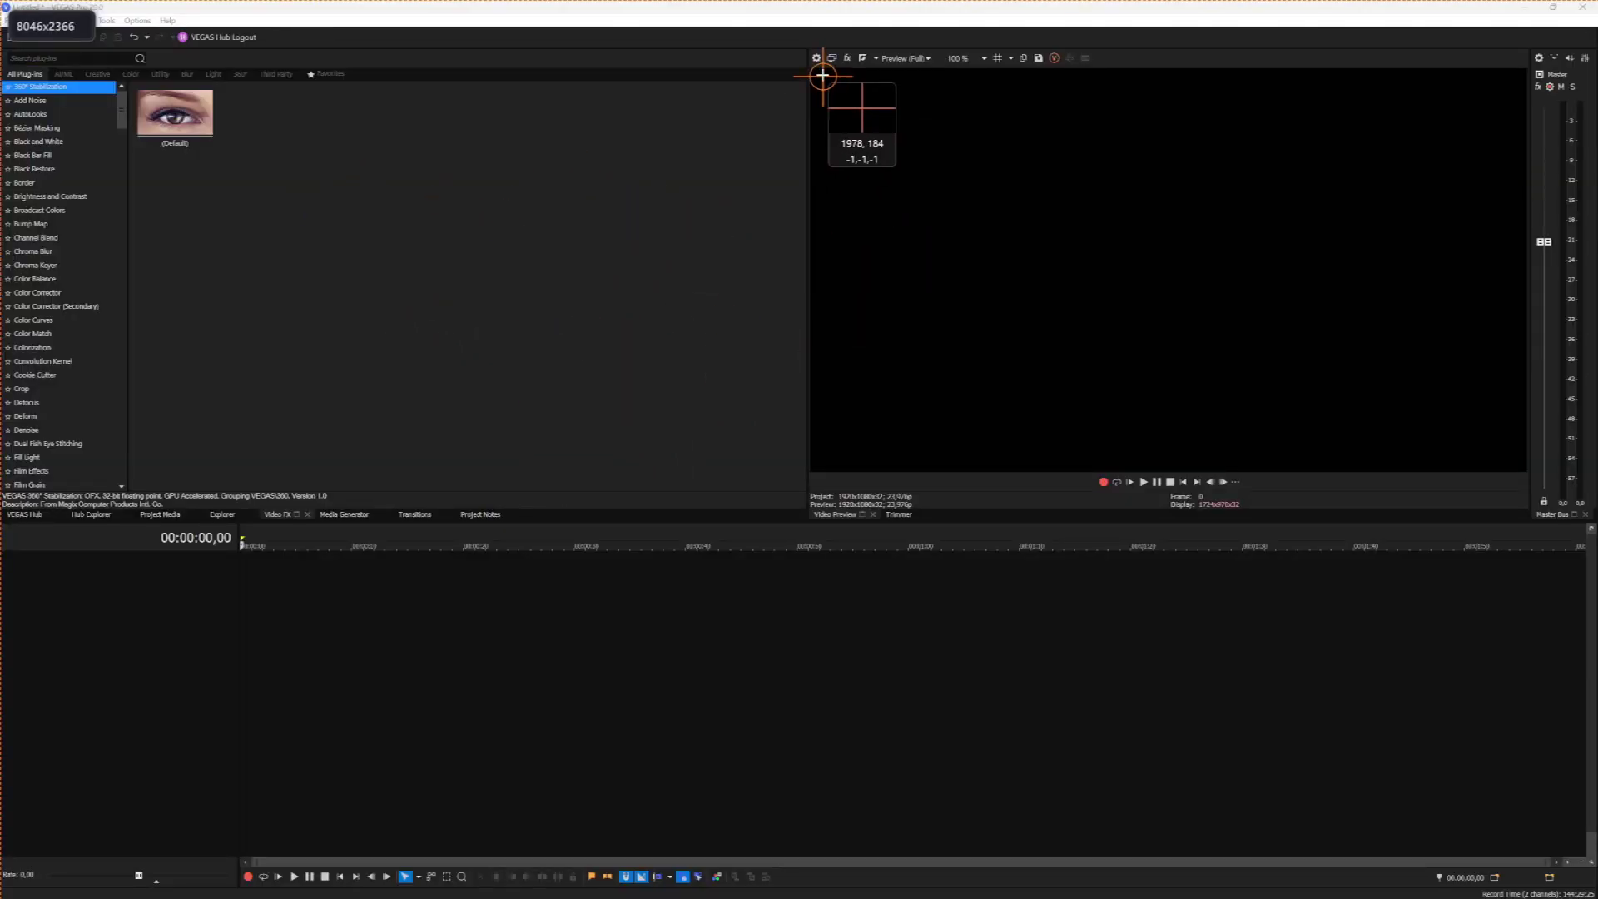
left_click_drag(824, 75, 1517, 465)
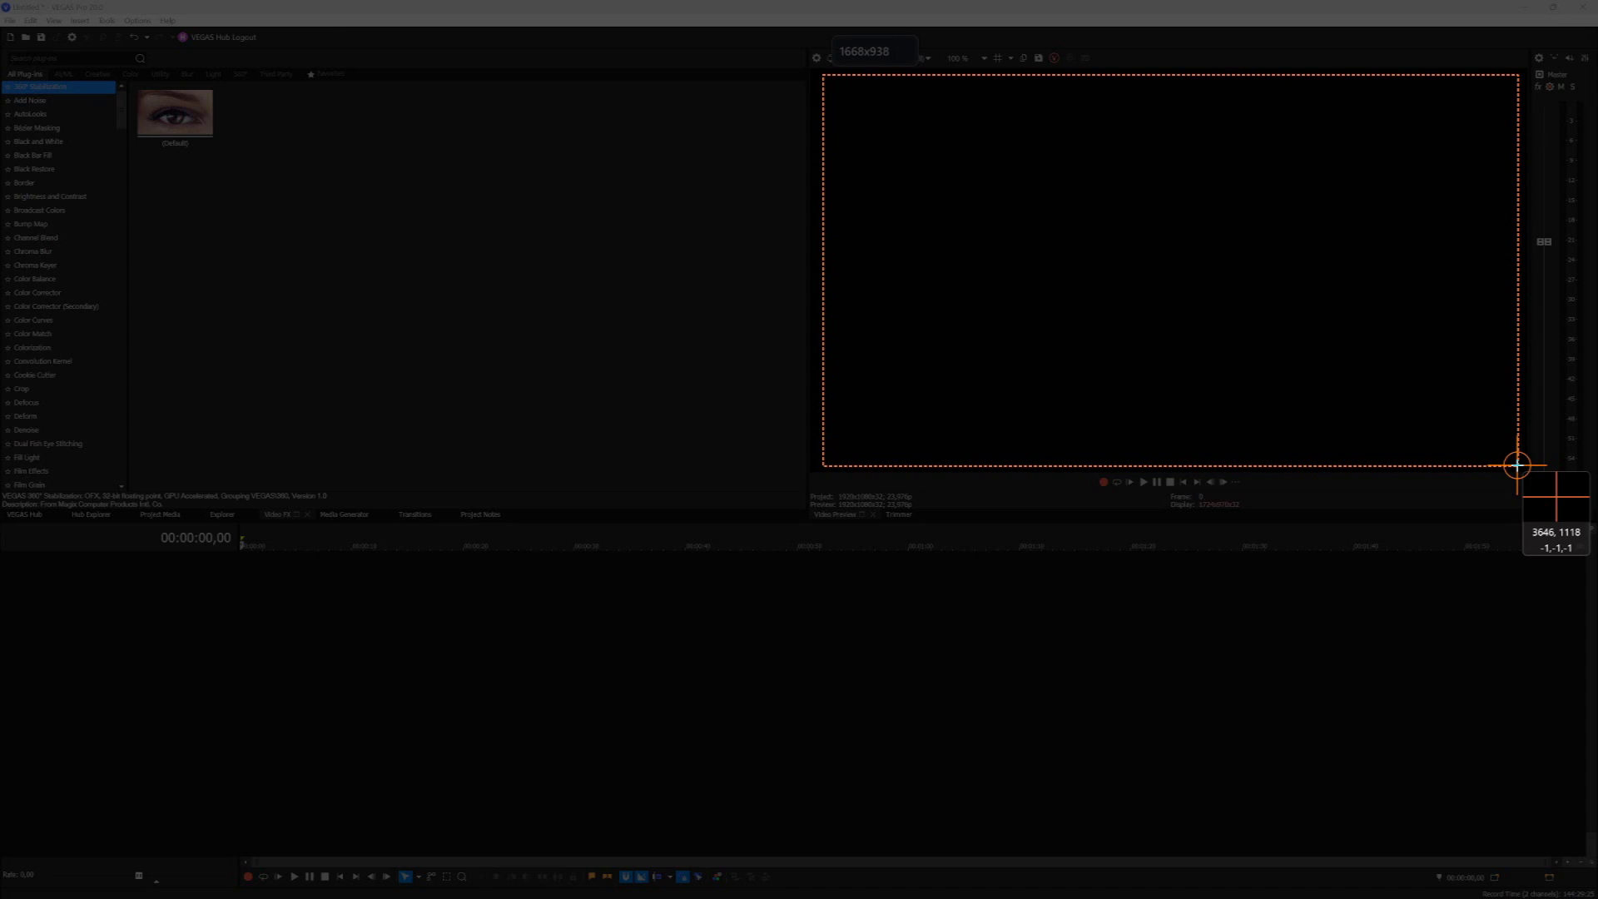
left_click_drag(1516, 464, 1517, 466)
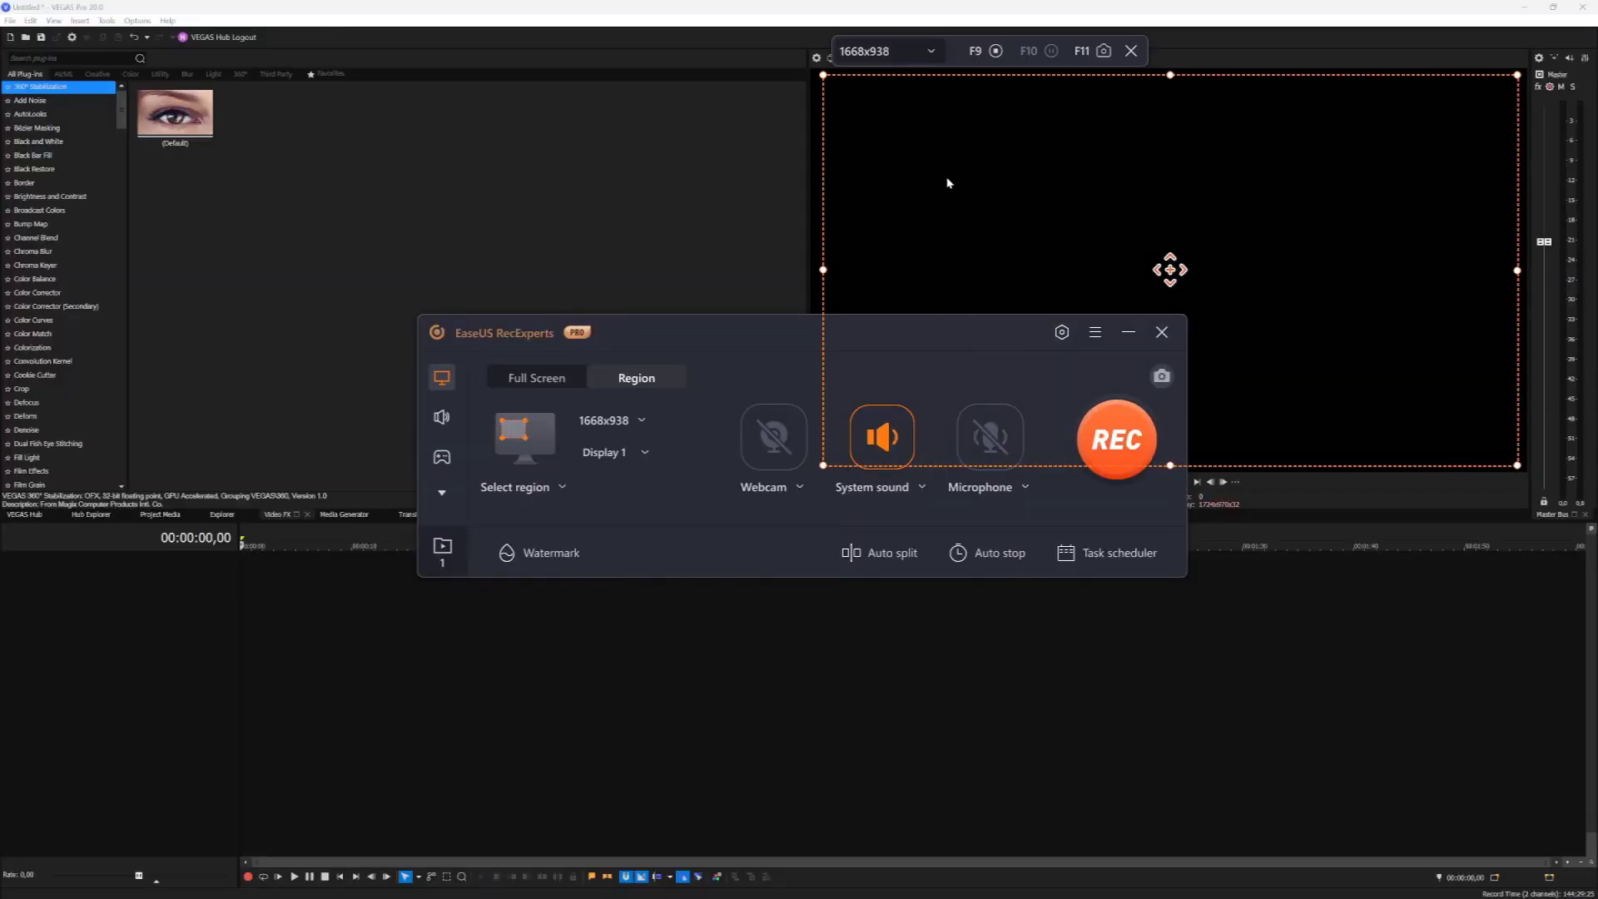
left_click_drag(717, 336, 624, 331)
Switch back to full-screen capture and review the system sound options, leaving them unchanged
left_click(581, 563)
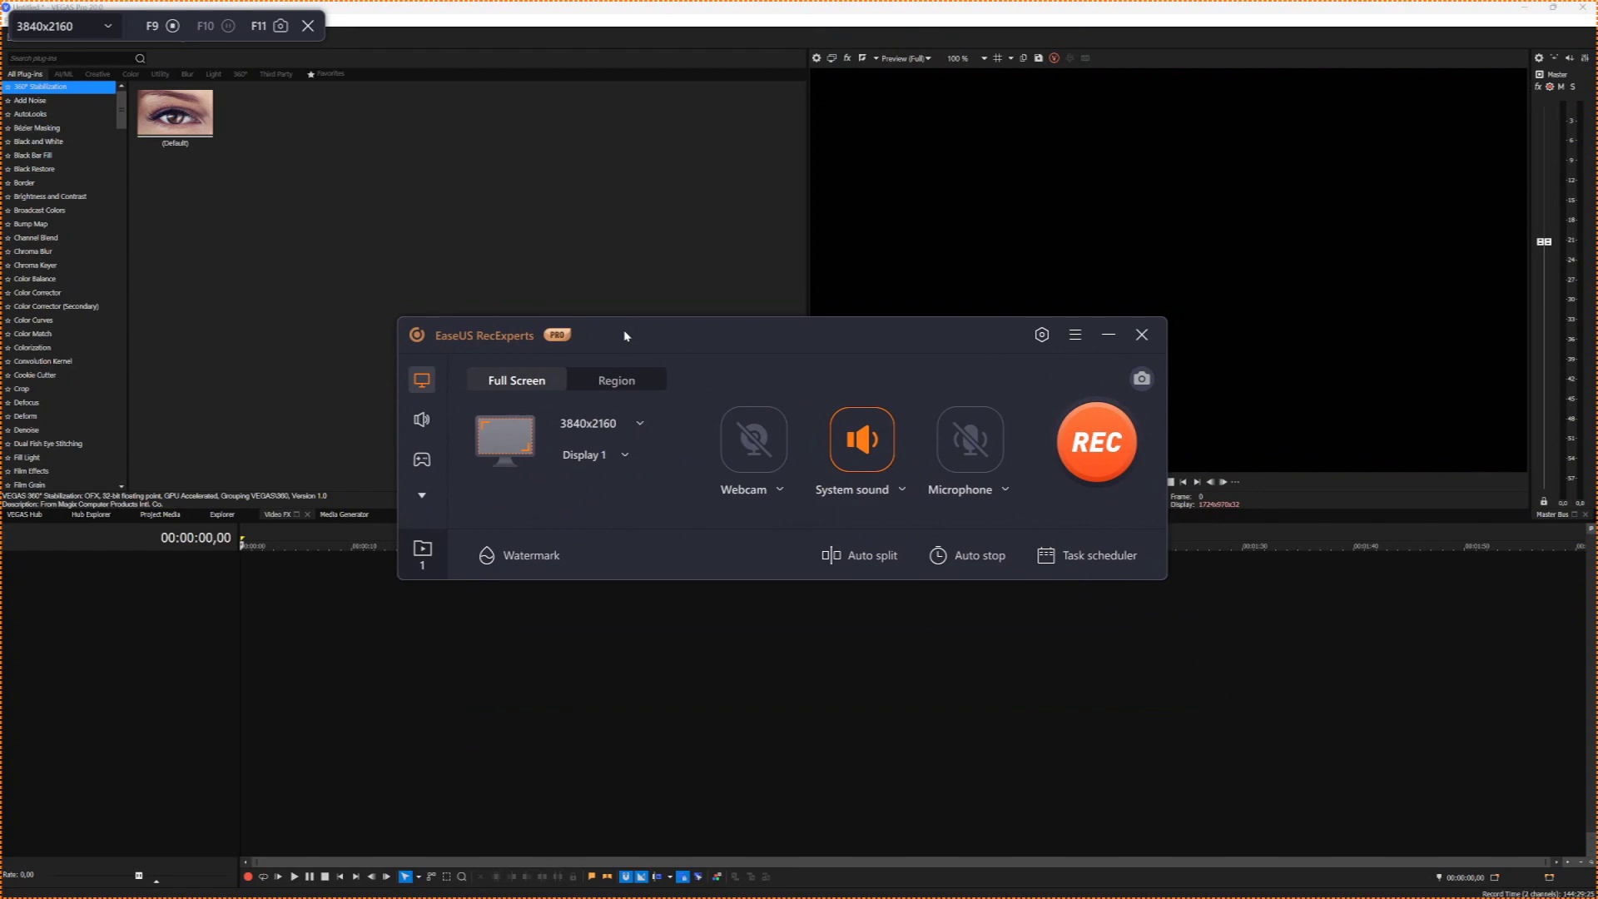
left_click(866, 496)
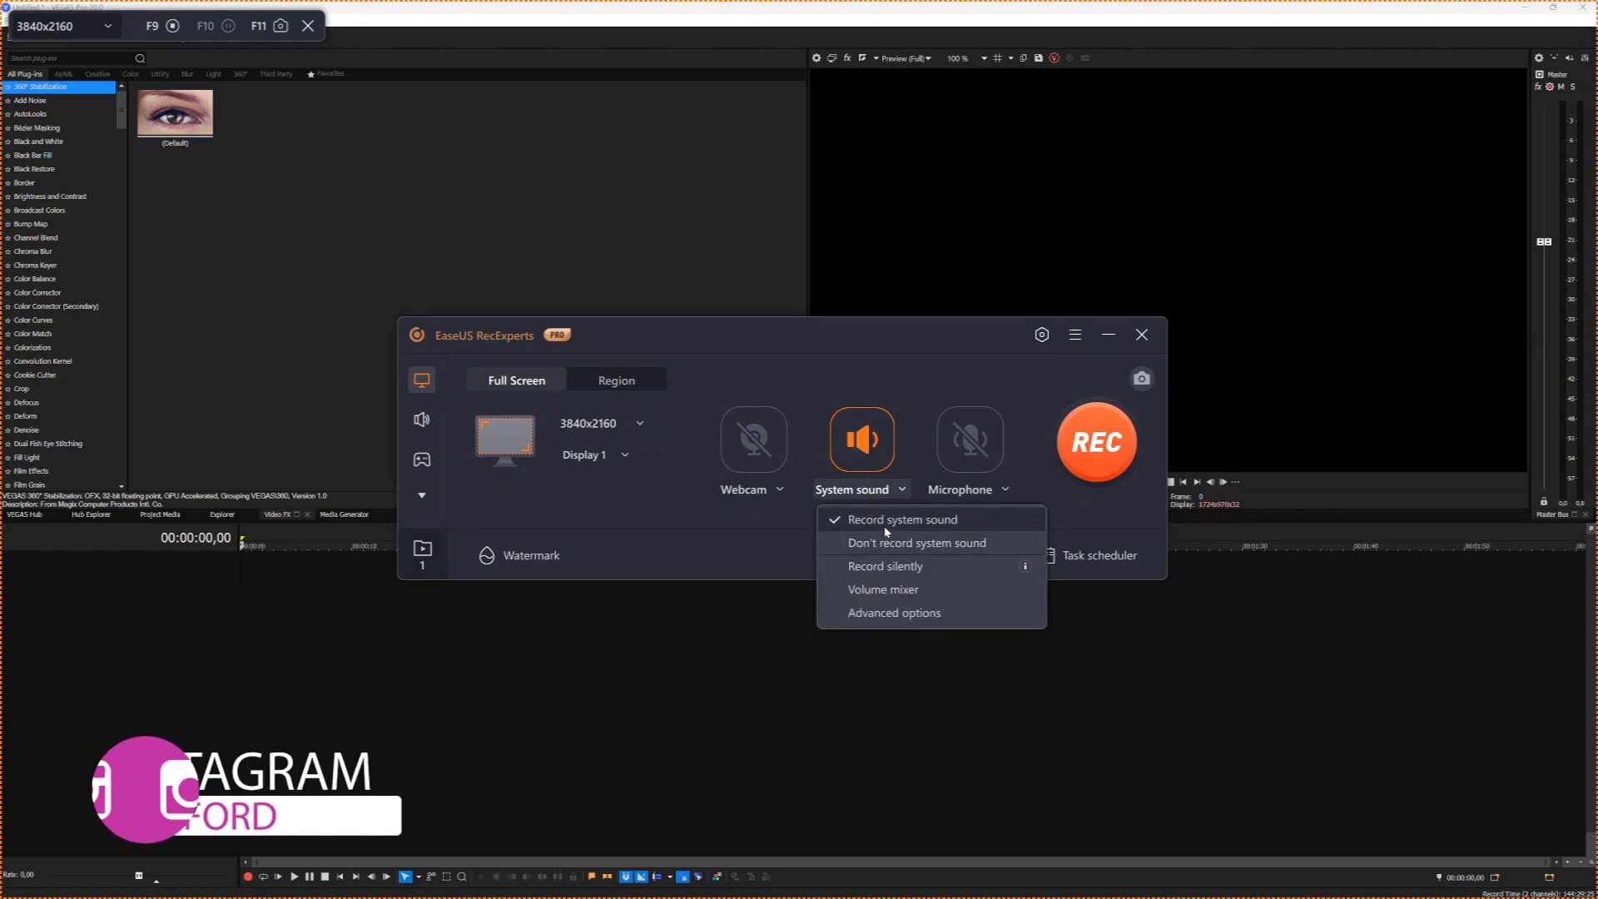
left_click(788, 506)
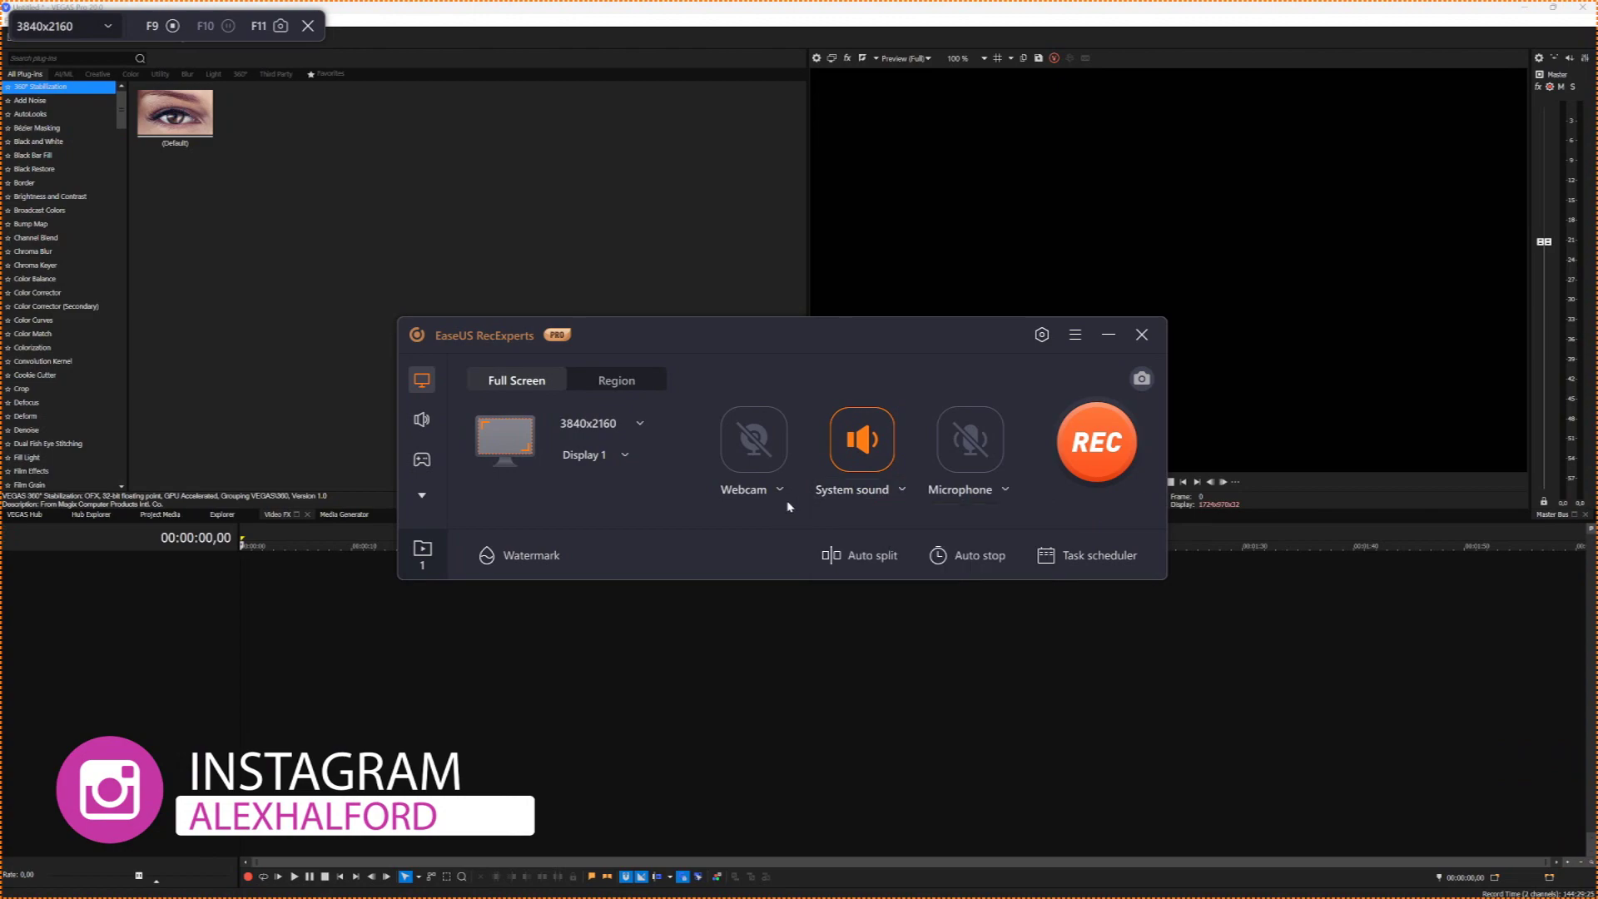
Turn on microphone recording alongside system sound
left_click(1006, 494)
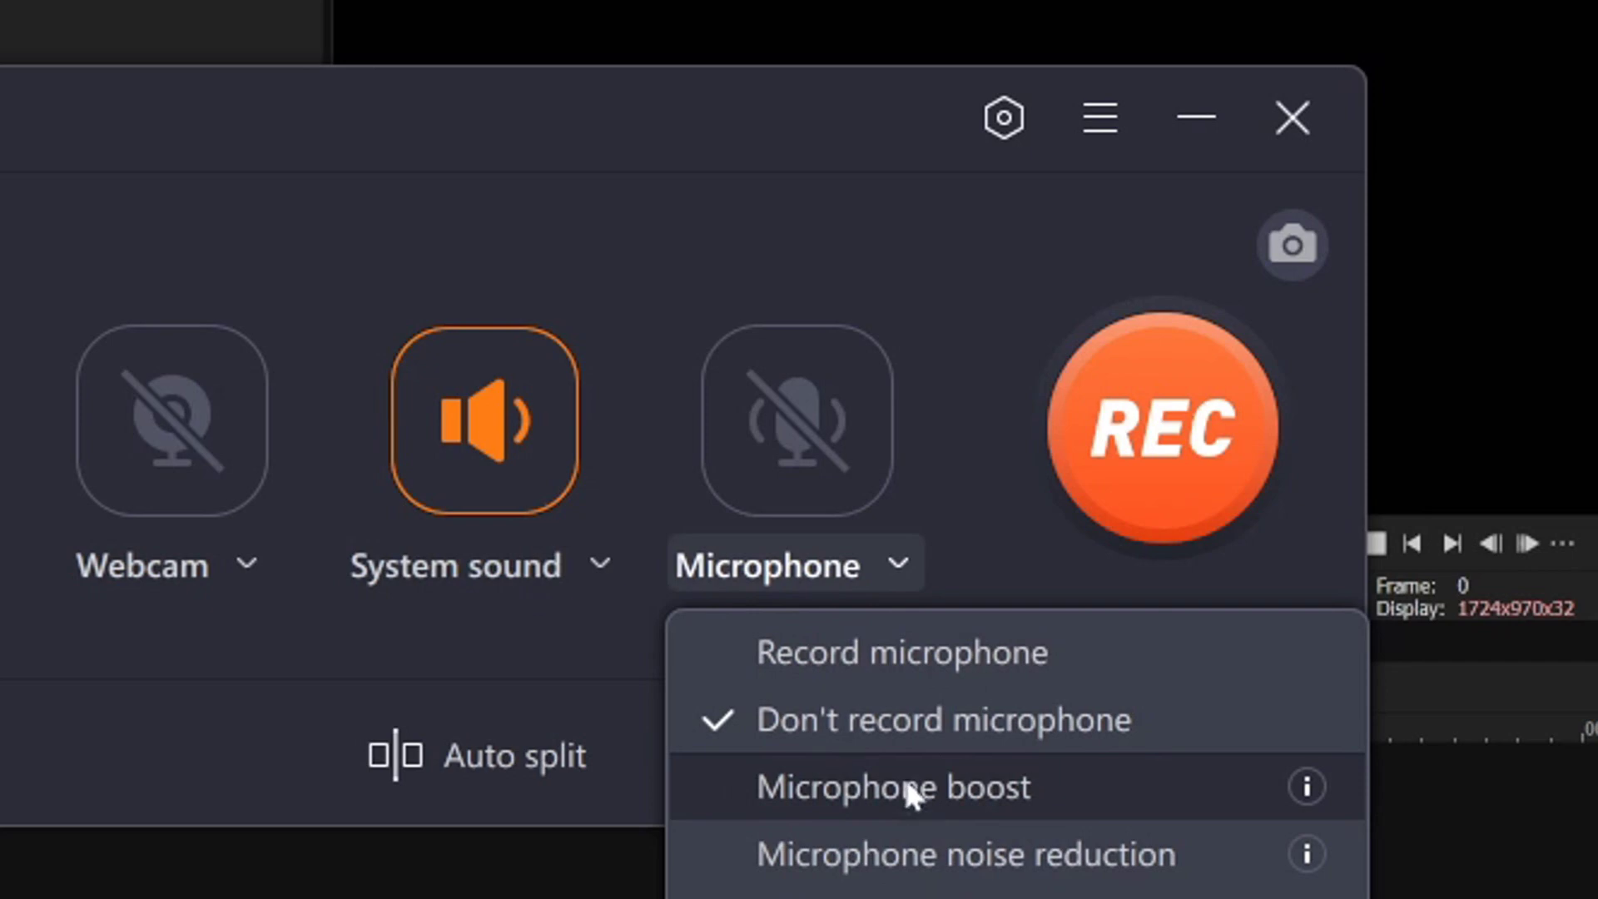
left_click(866, 662)
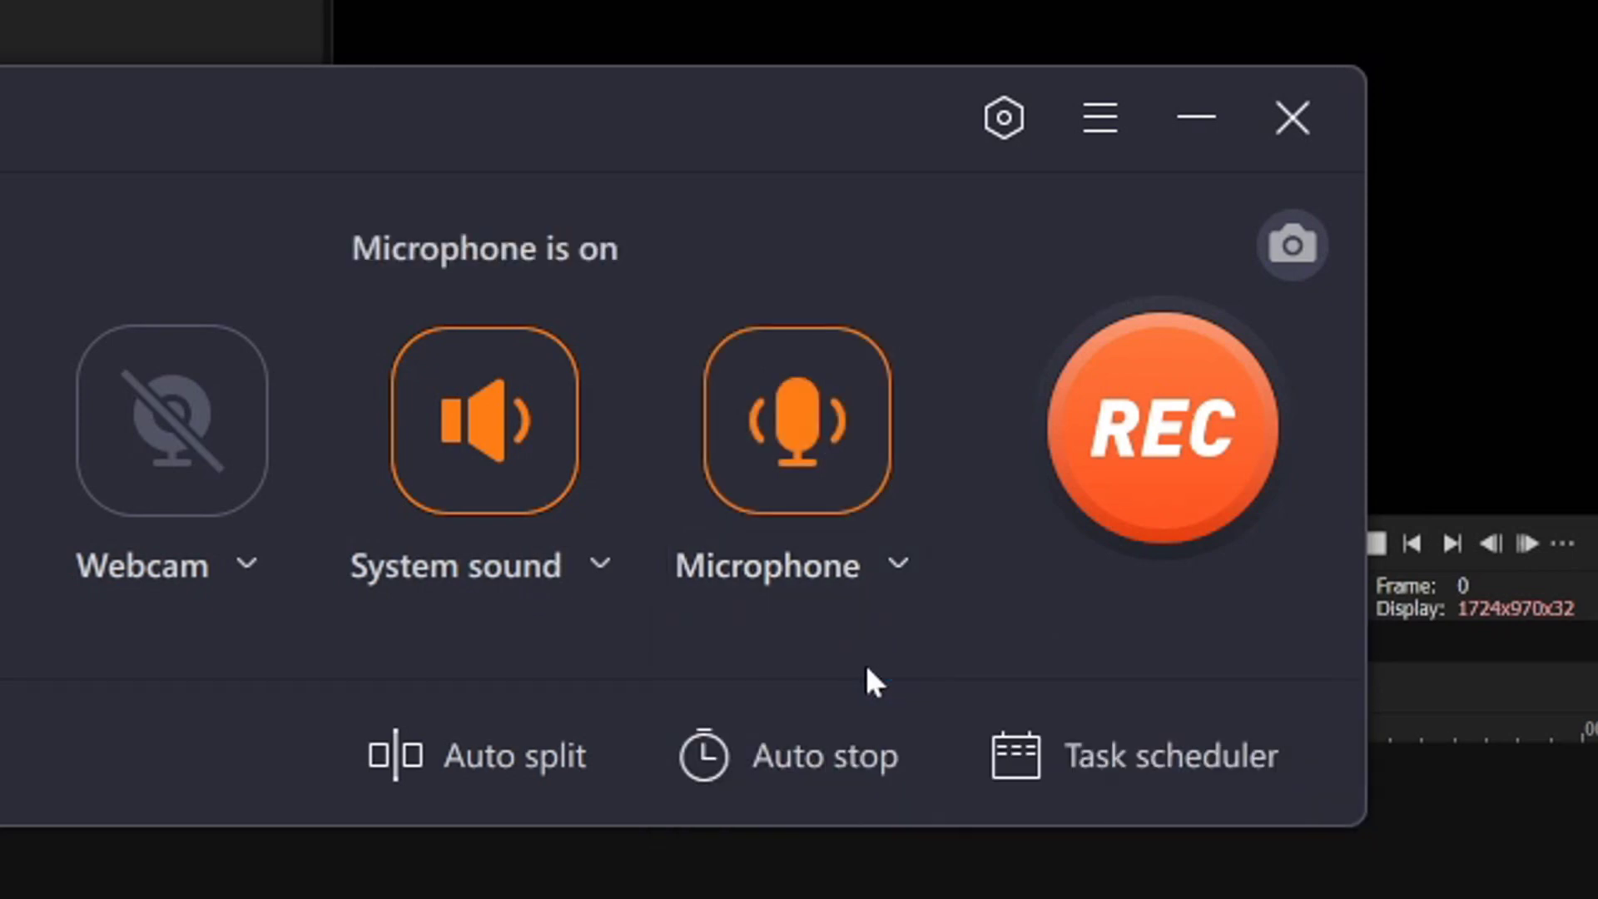
left_click(898, 566)
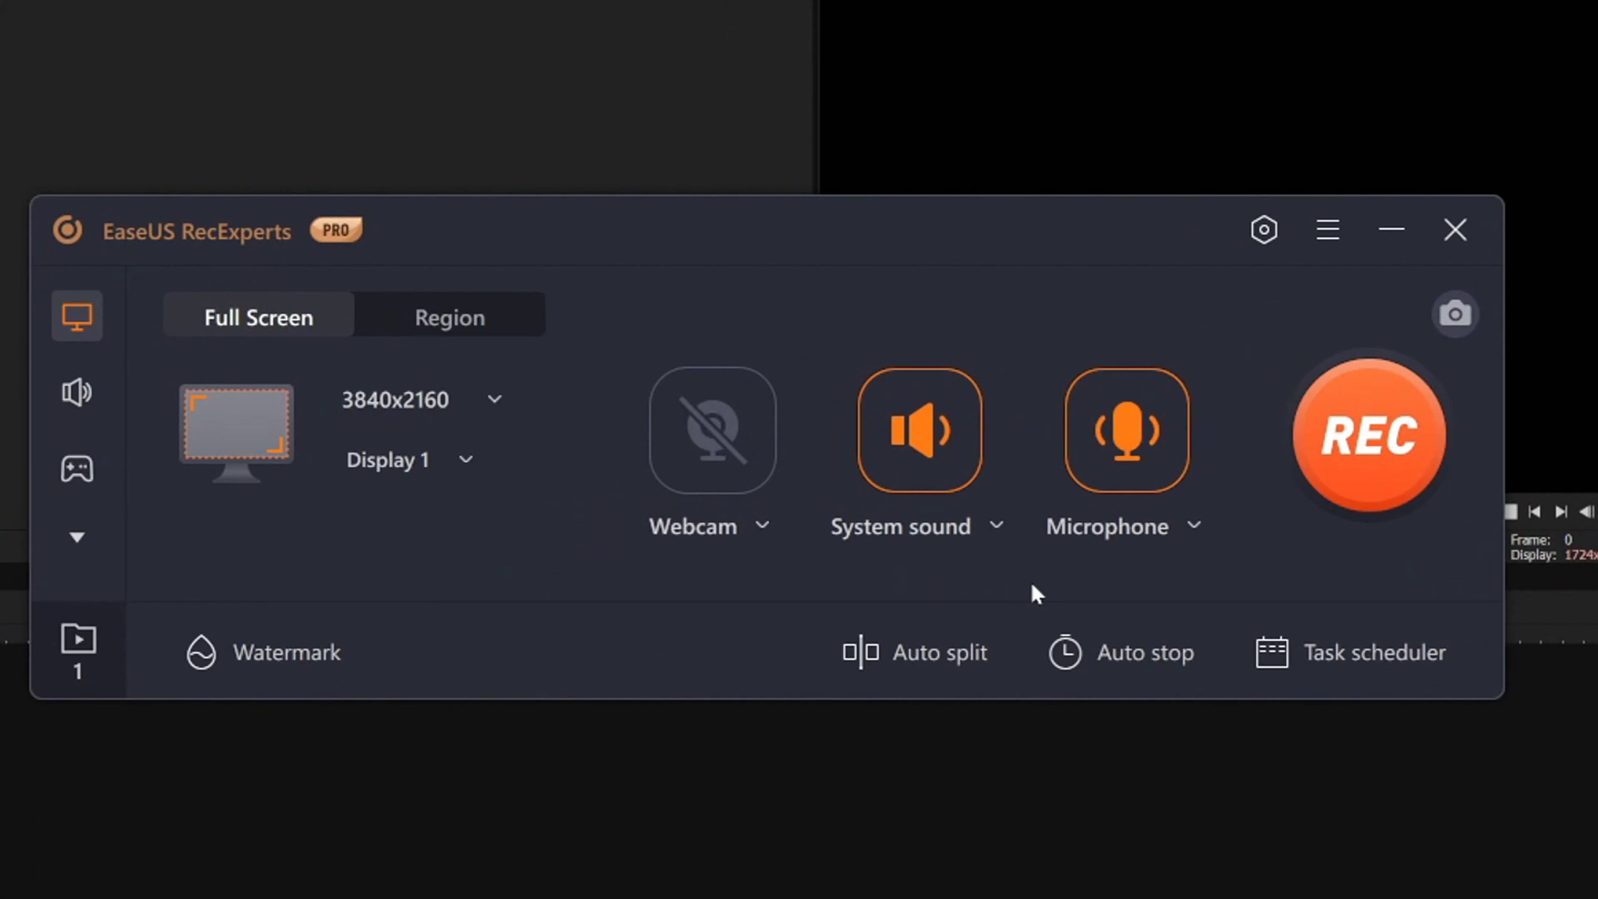
Choose the USB audio interface as the microphone device in the advanced audio settings
left_click(1091, 531)
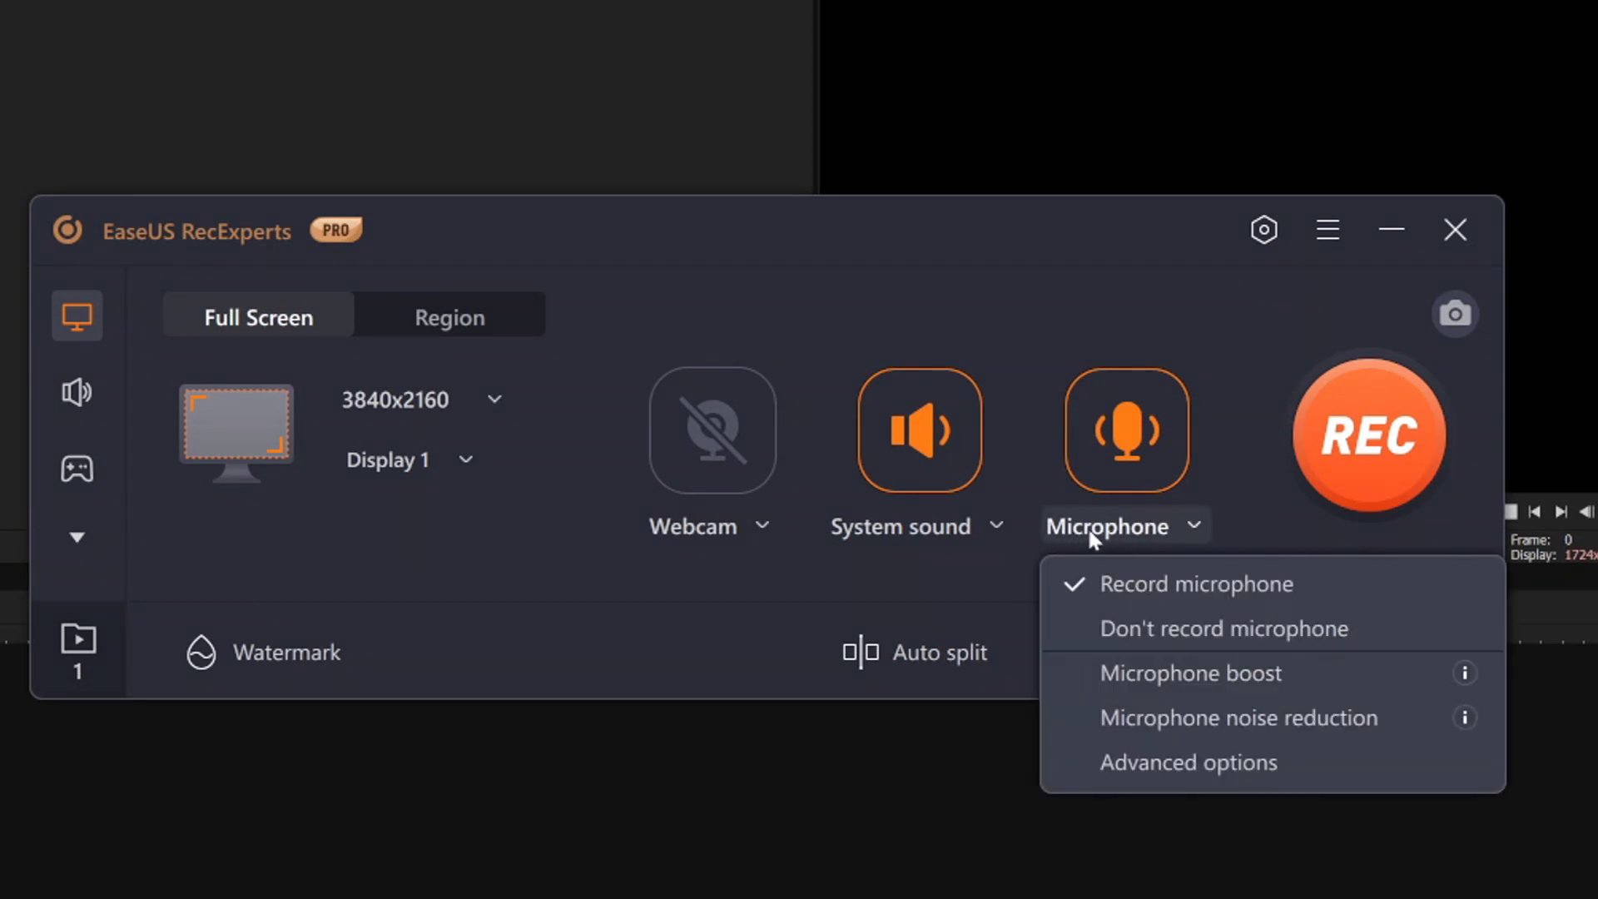
left_click(1174, 761)
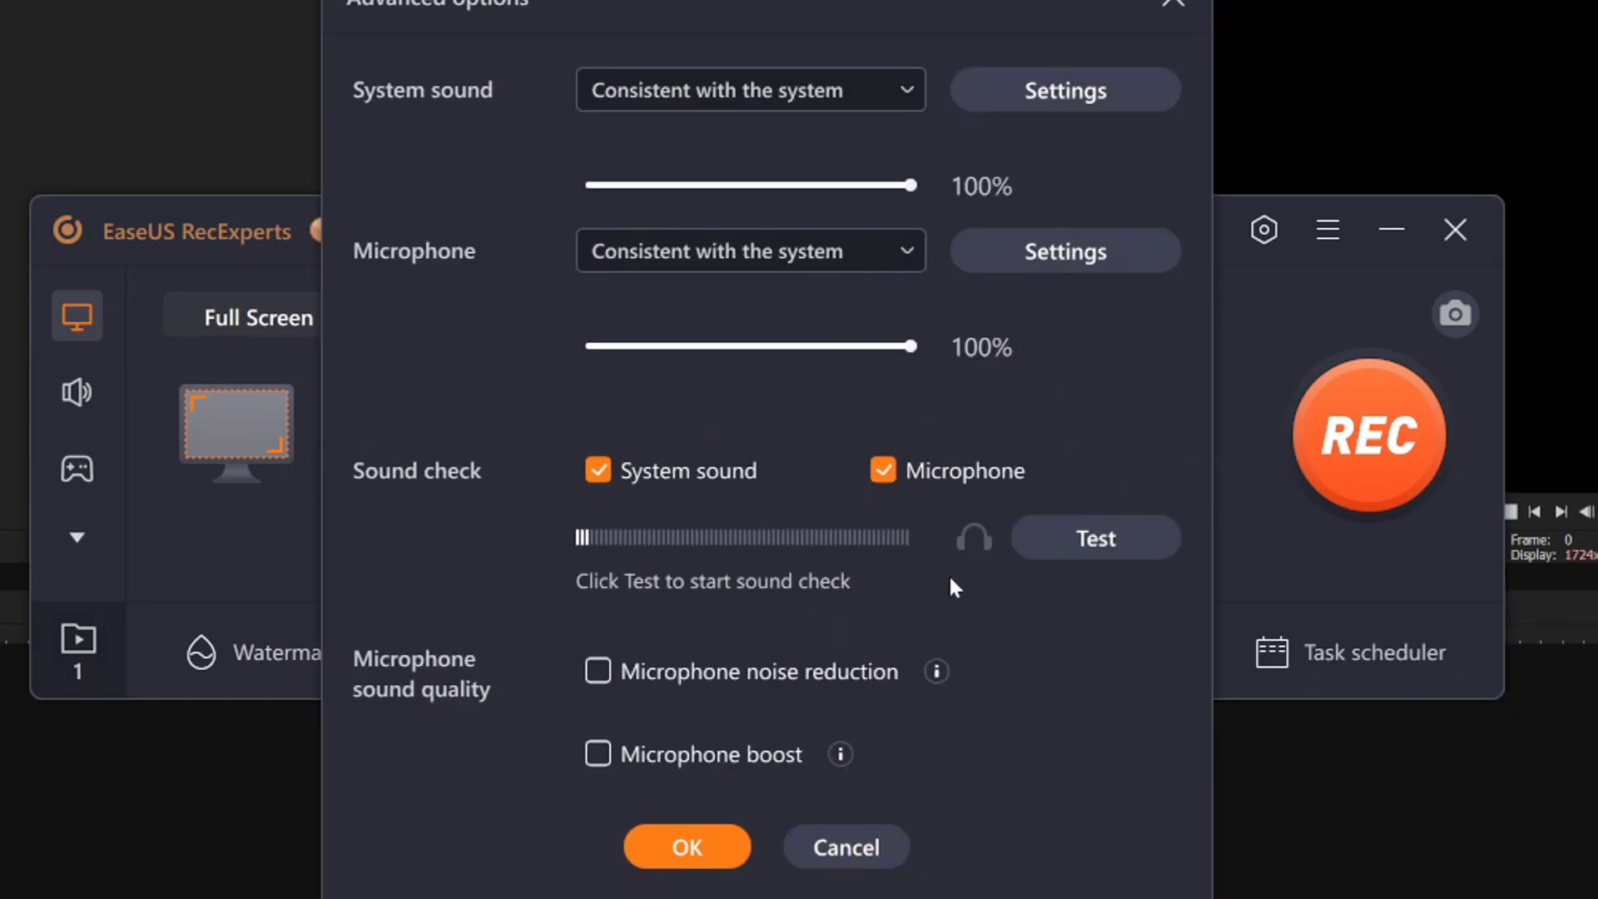
left_click(666, 256)
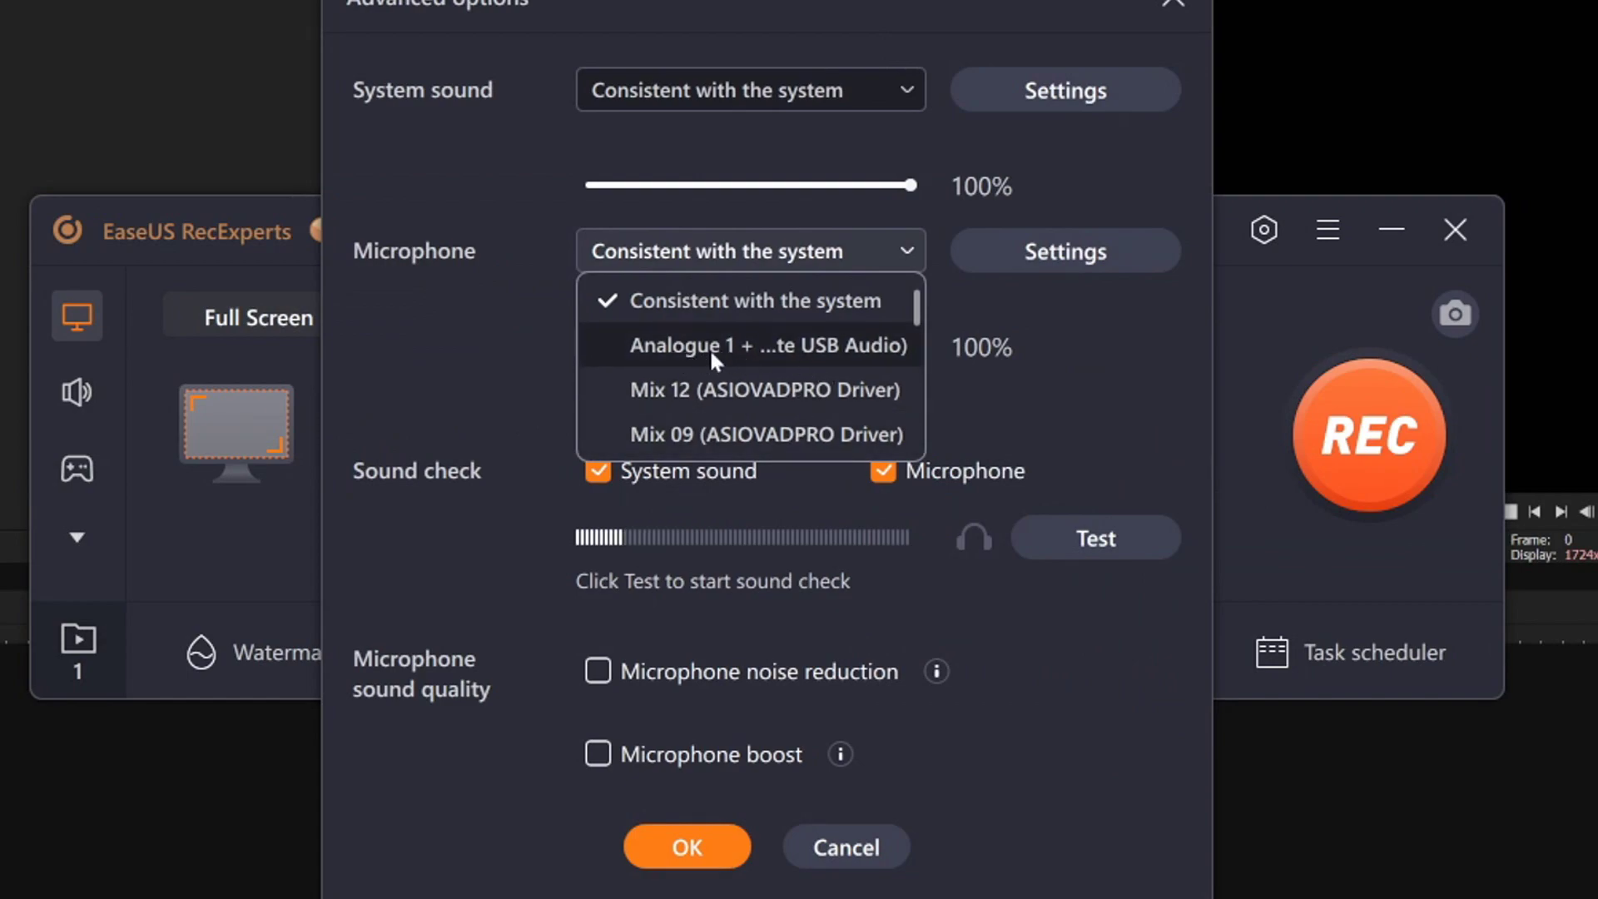
left_click(764, 350)
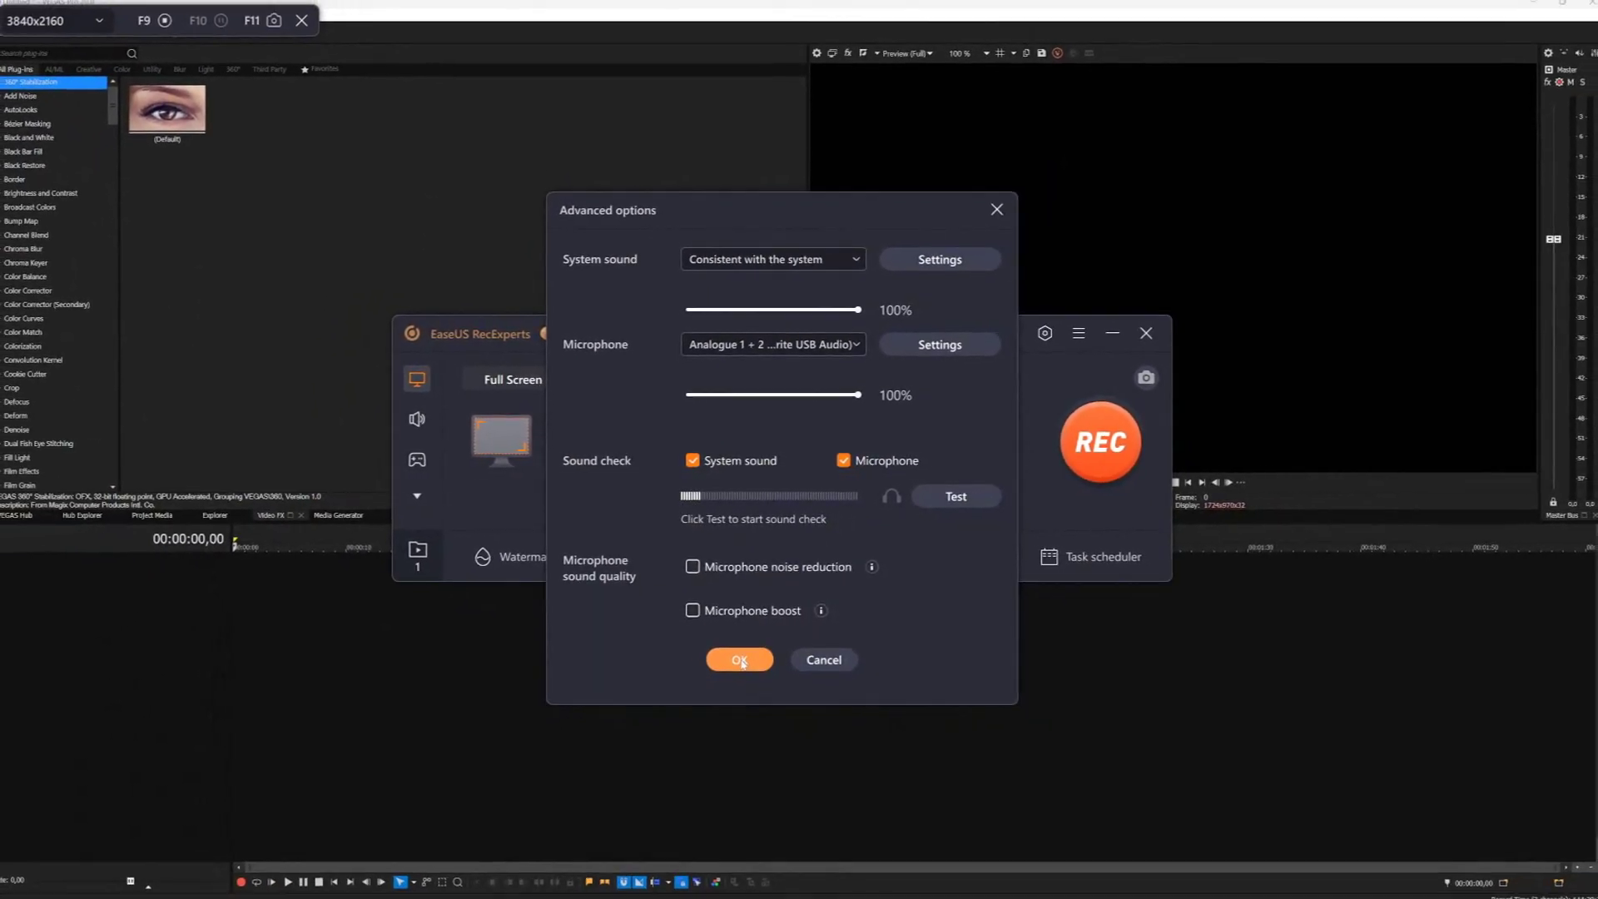
left_click(740, 660)
Recheck the advanced audio settings, leaving noise reduction and boost off
left_click(972, 493)
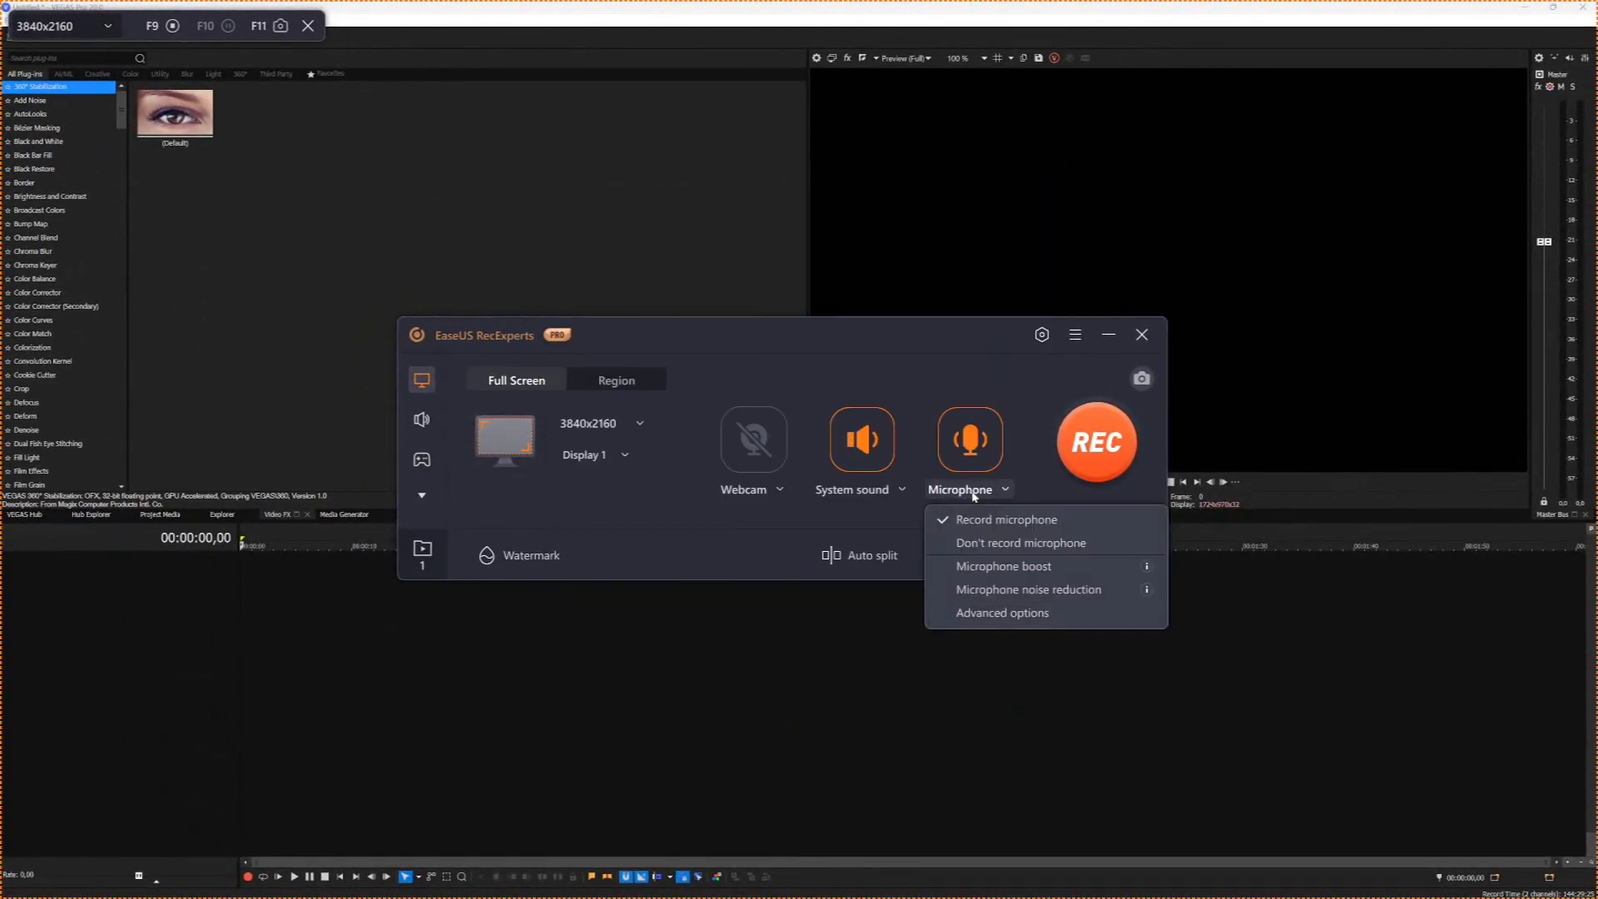
left_click(993, 616)
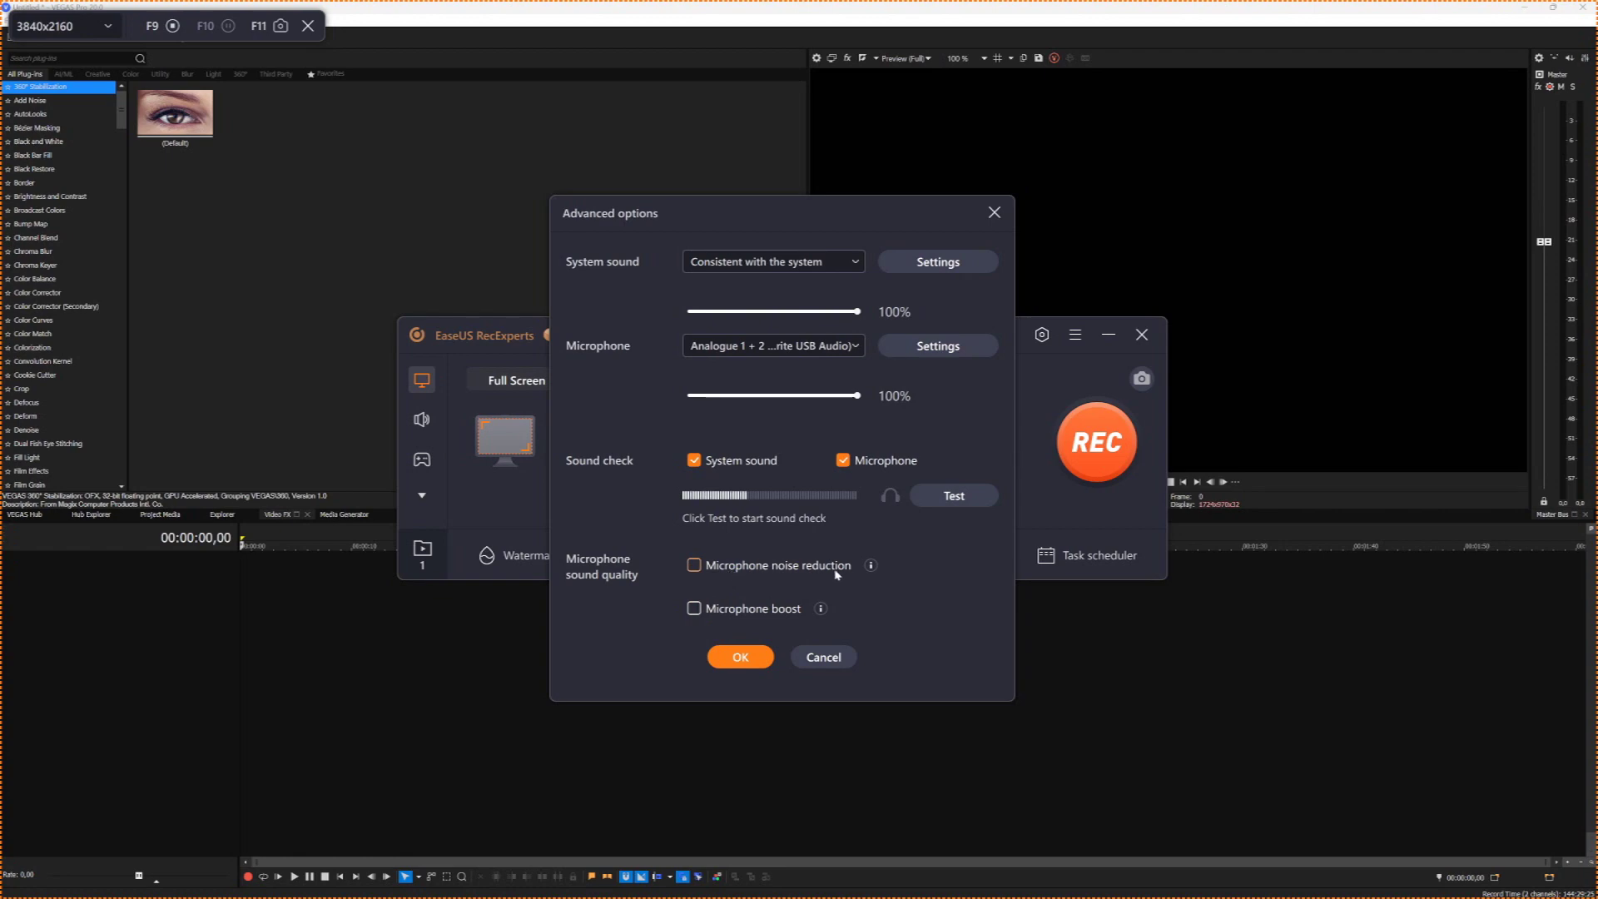
left_click(740, 657)
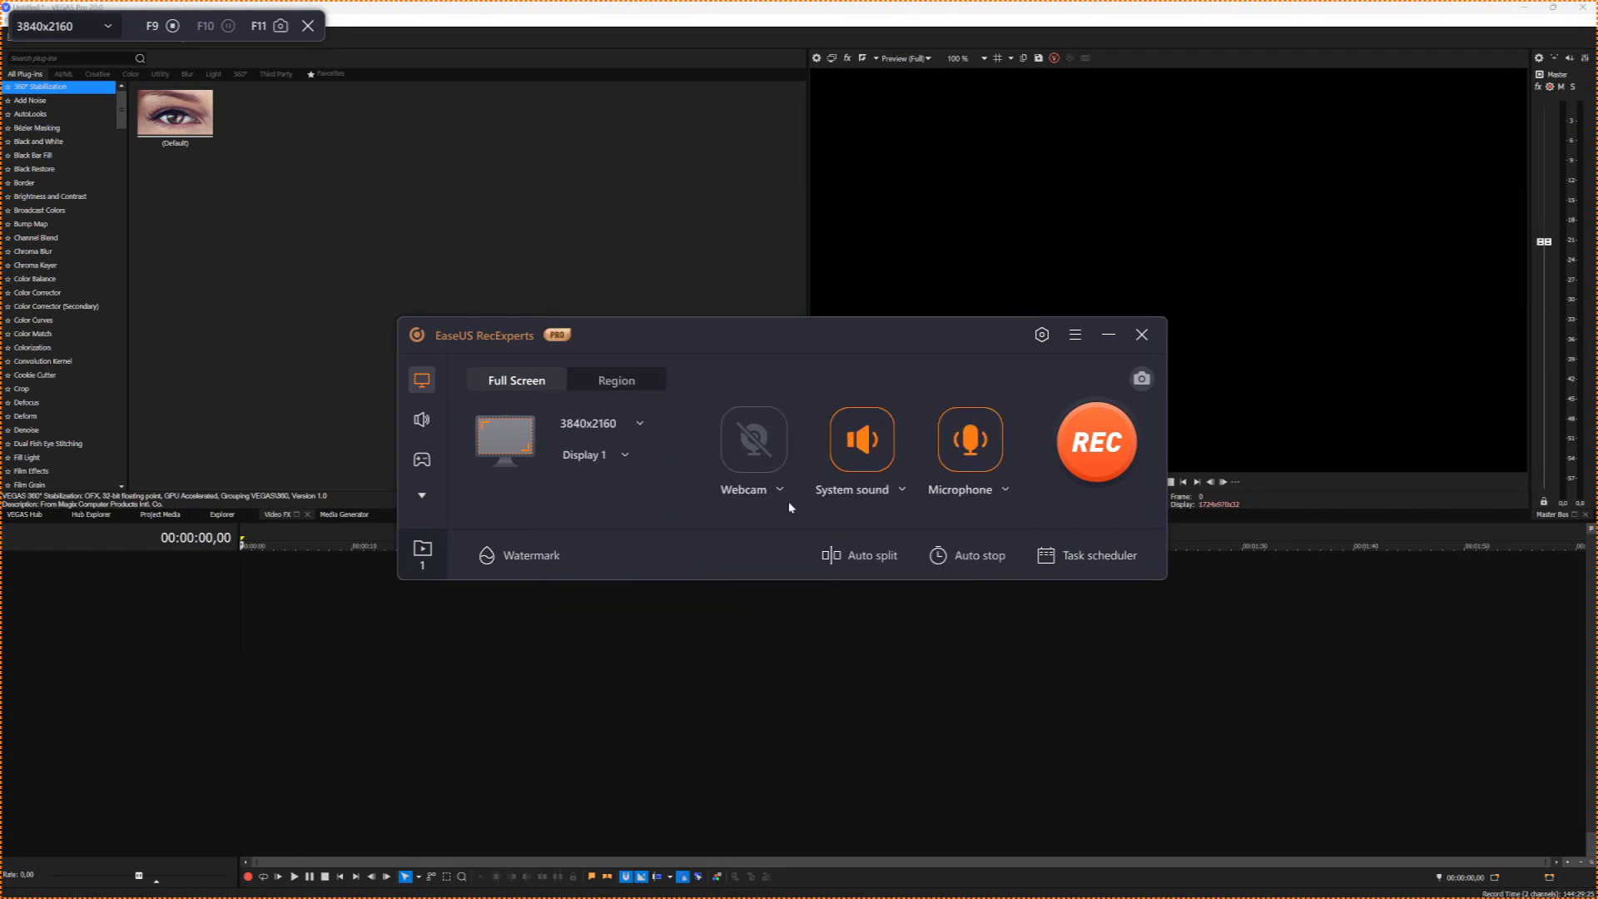
left_click(780, 492)
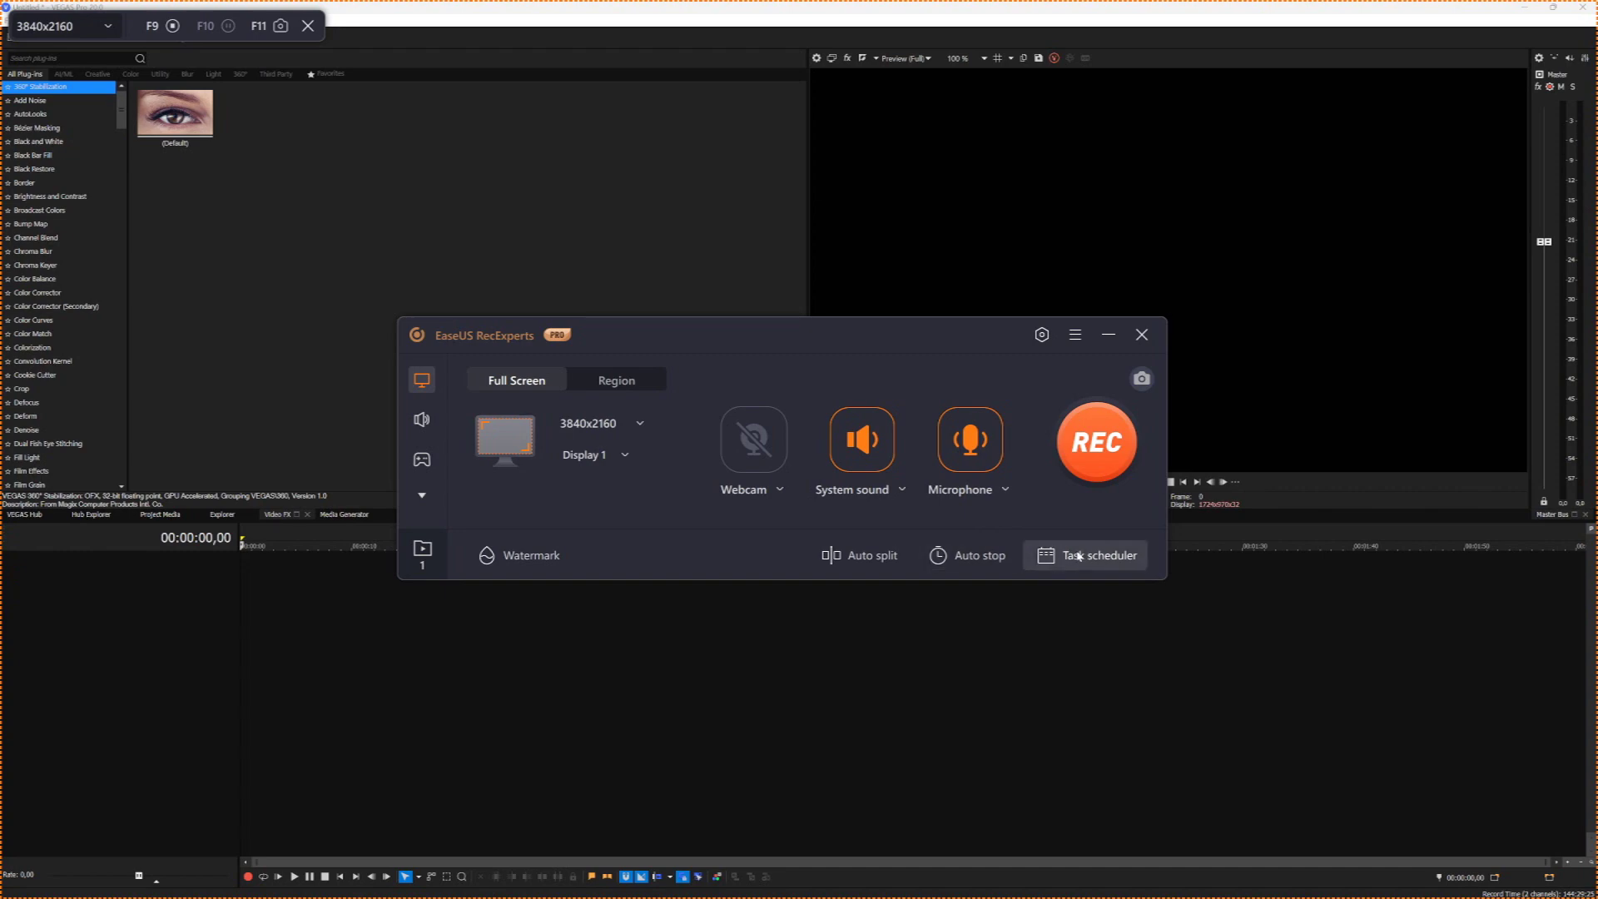
left_click(956, 559)
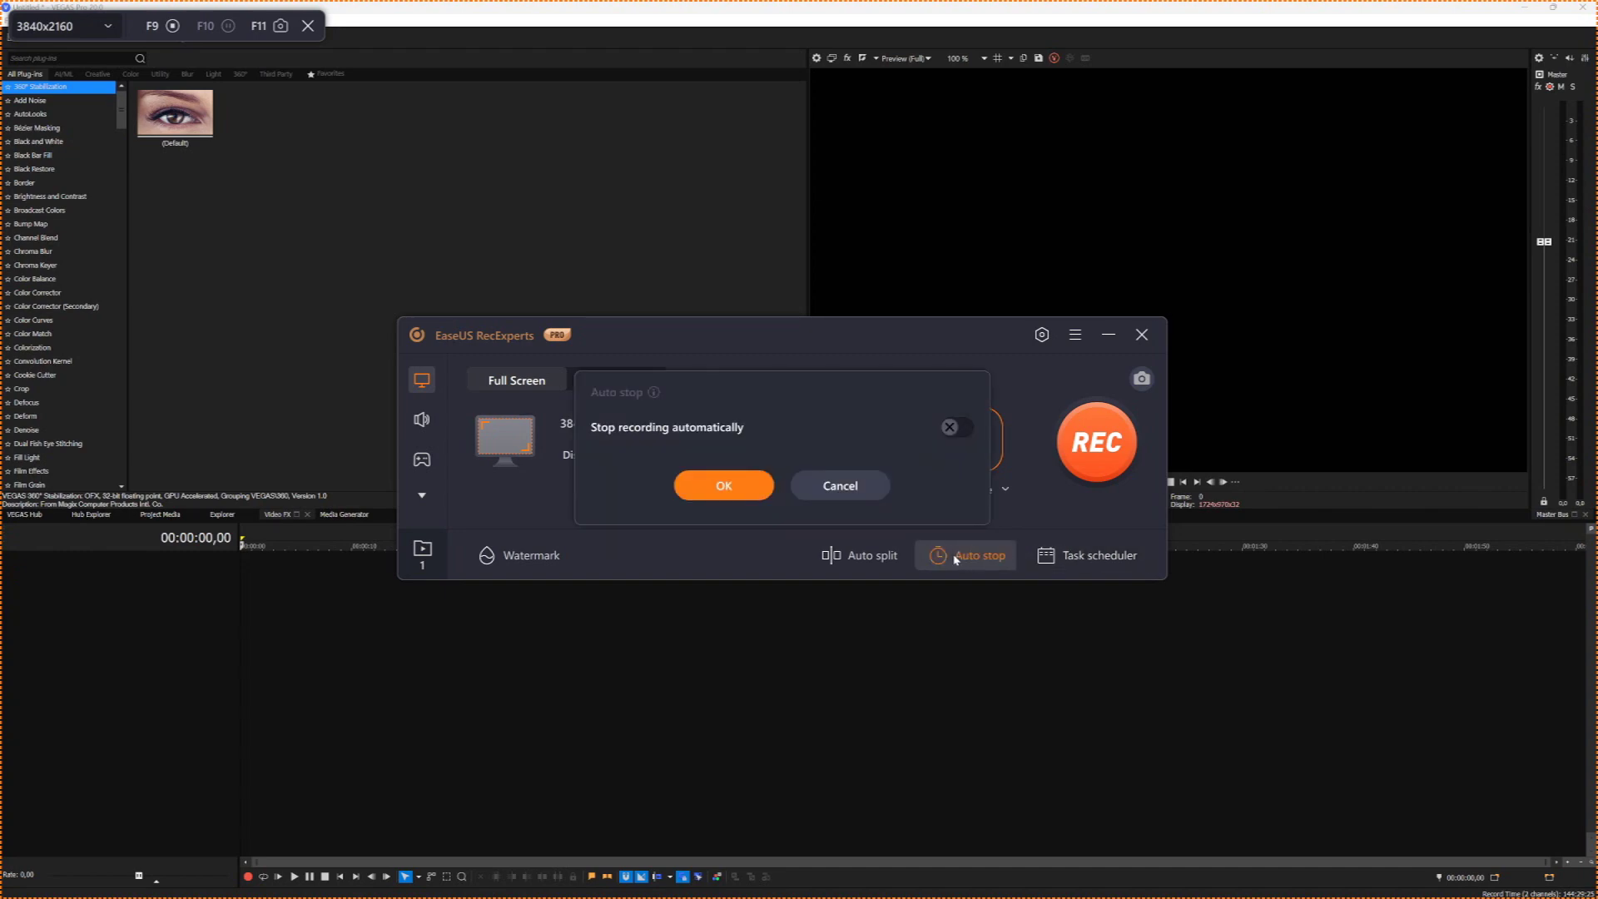
left_click(958, 429)
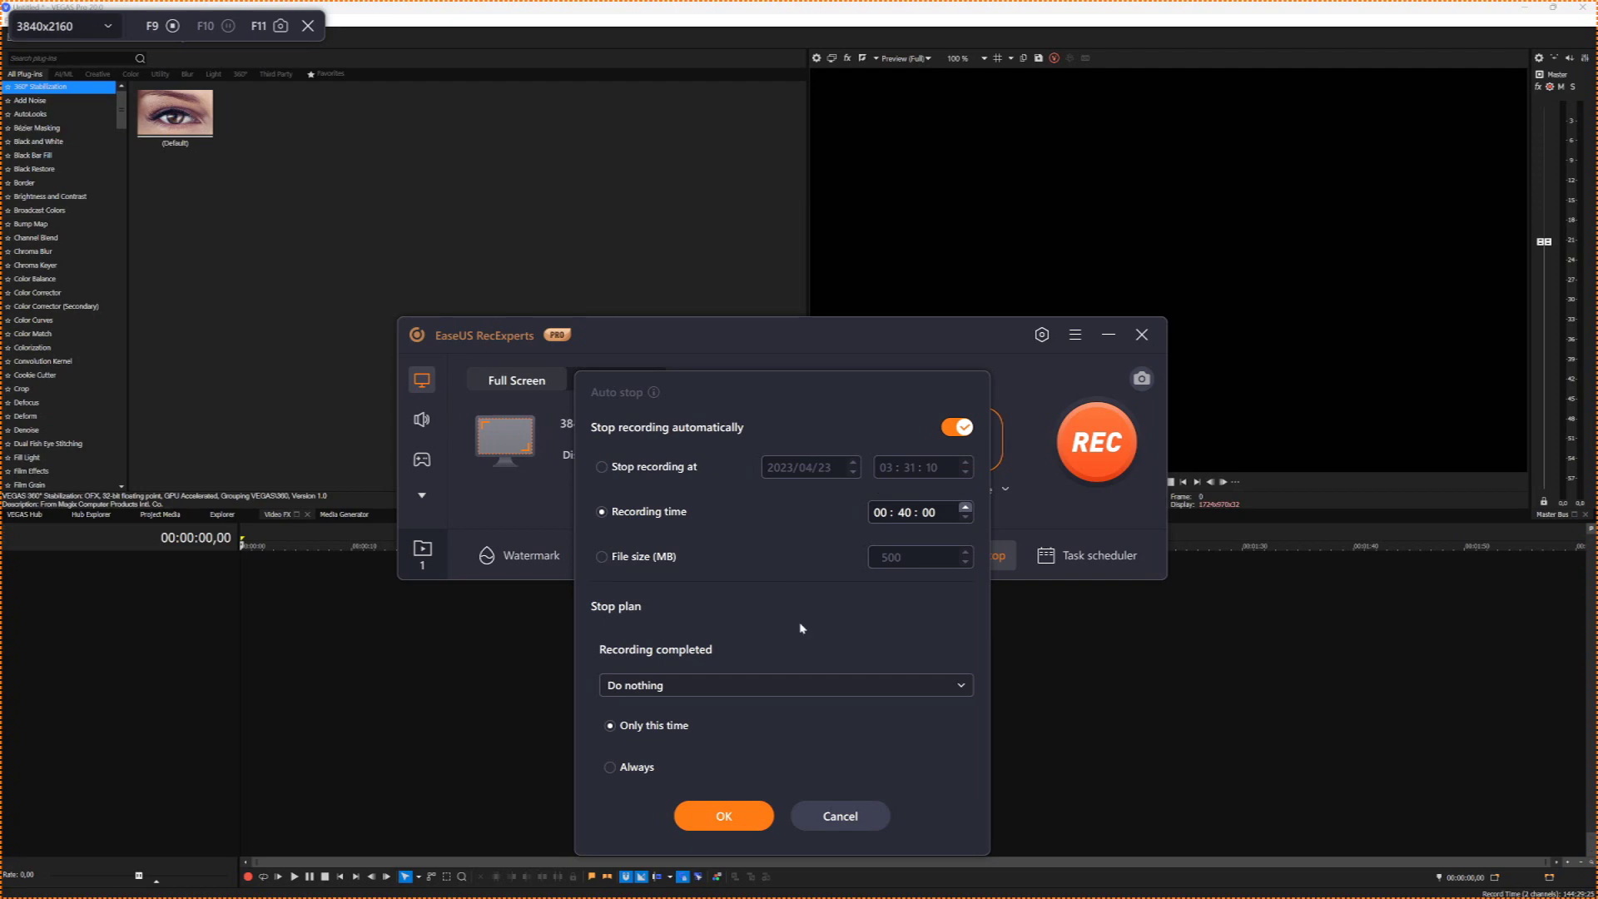
left_click(840, 816)
left_click(761, 555)
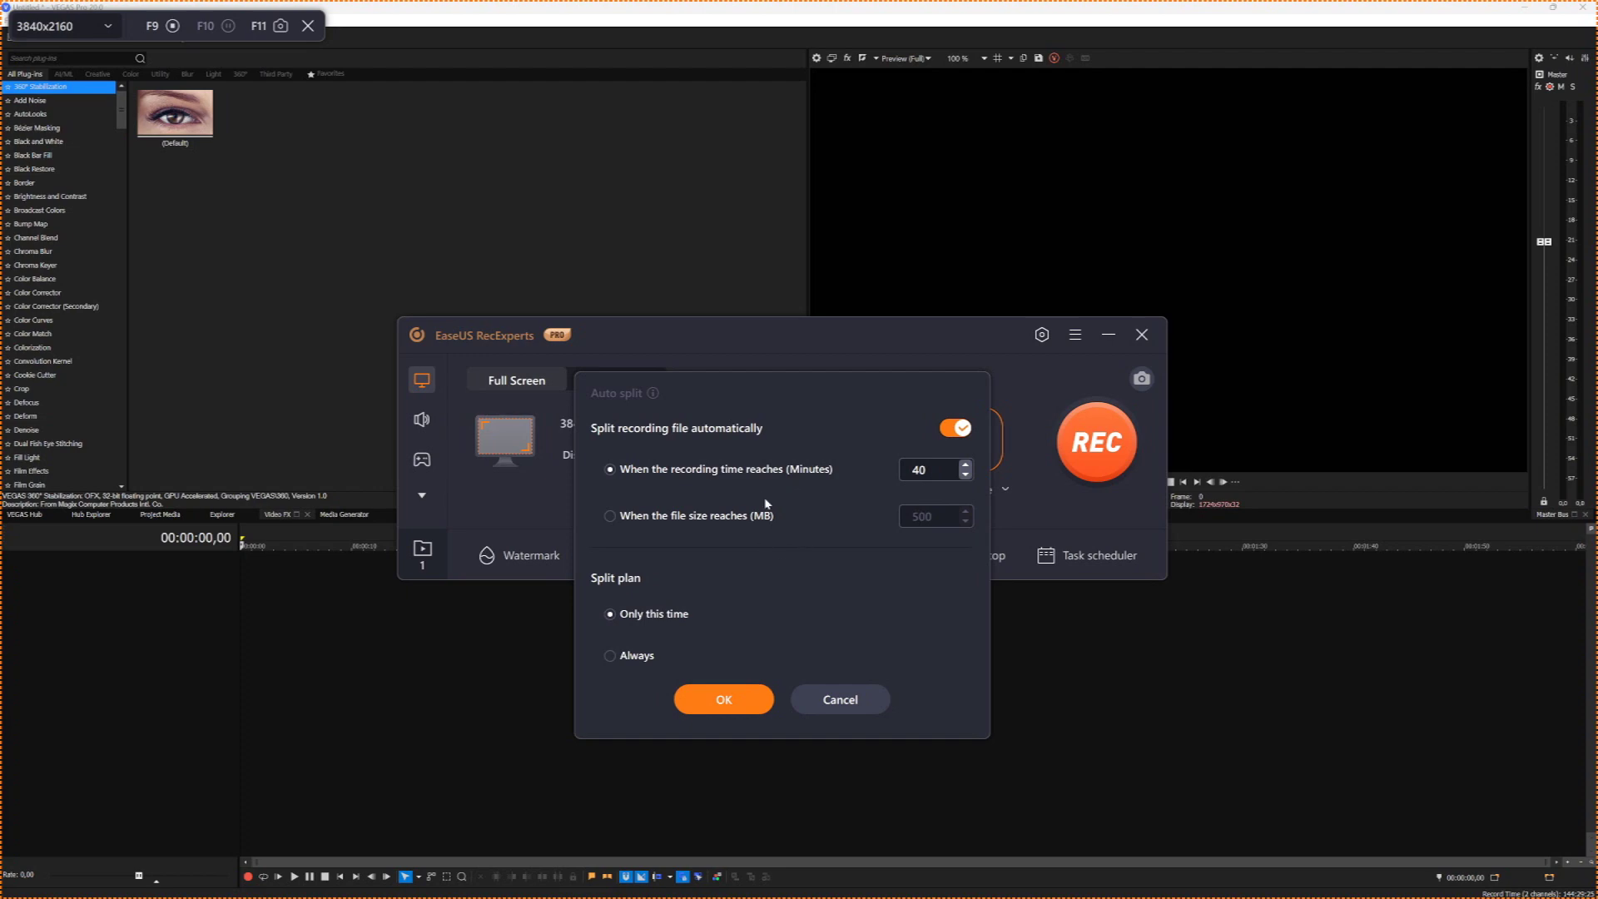
key("Escape")
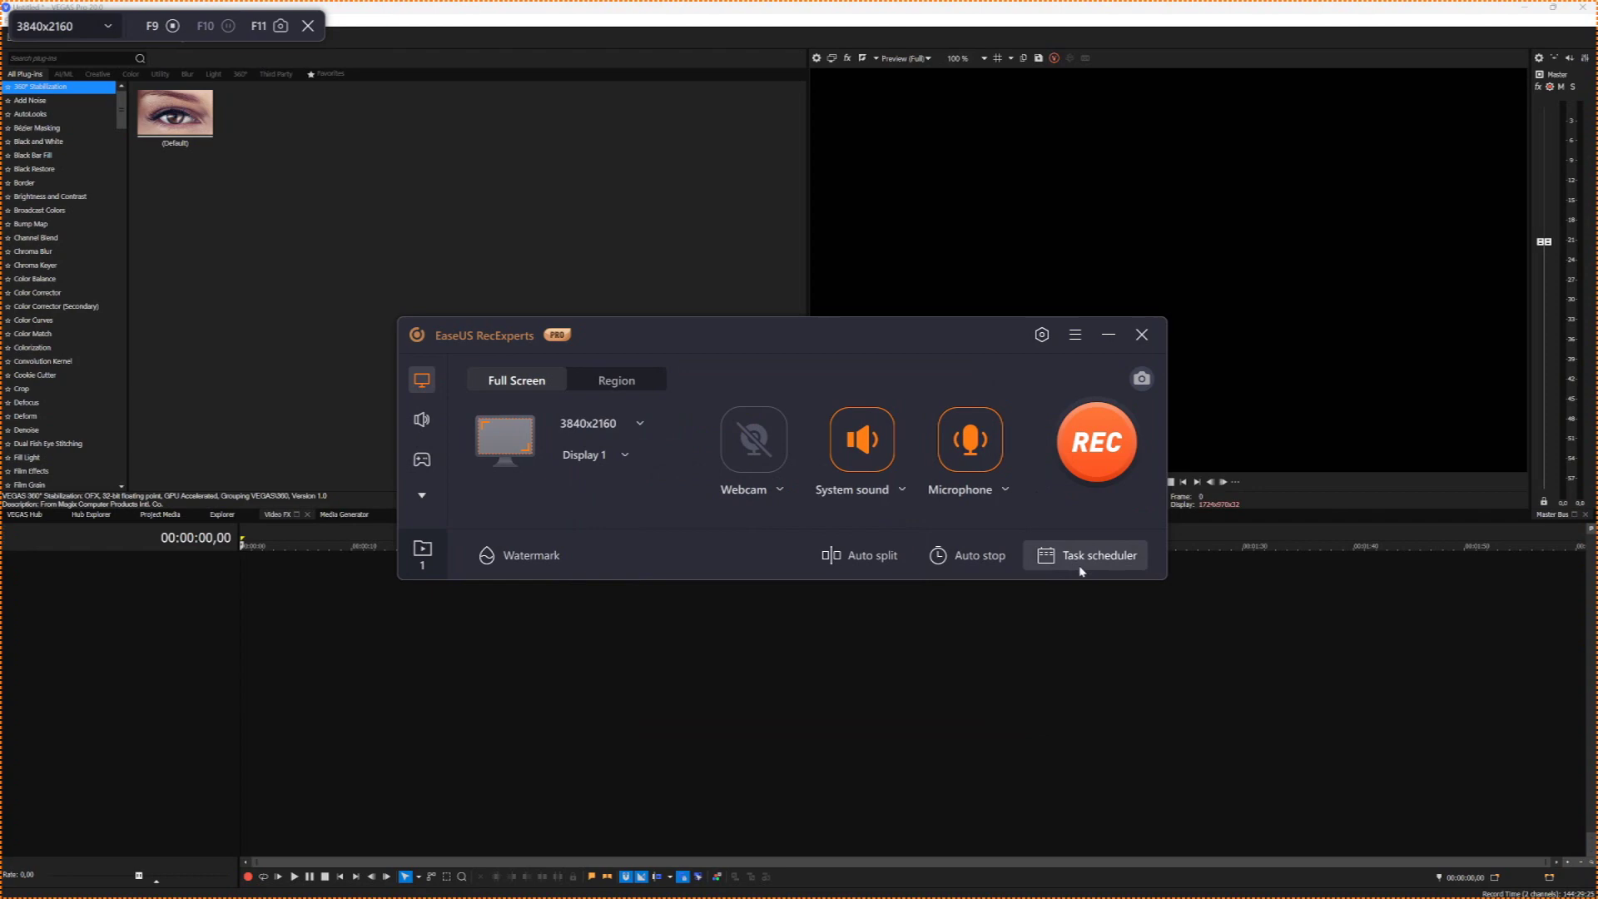
Start scheduled Task 1 (one-time, 40 minutes, full screen) with System sound as audio input
left_click(1068, 569)
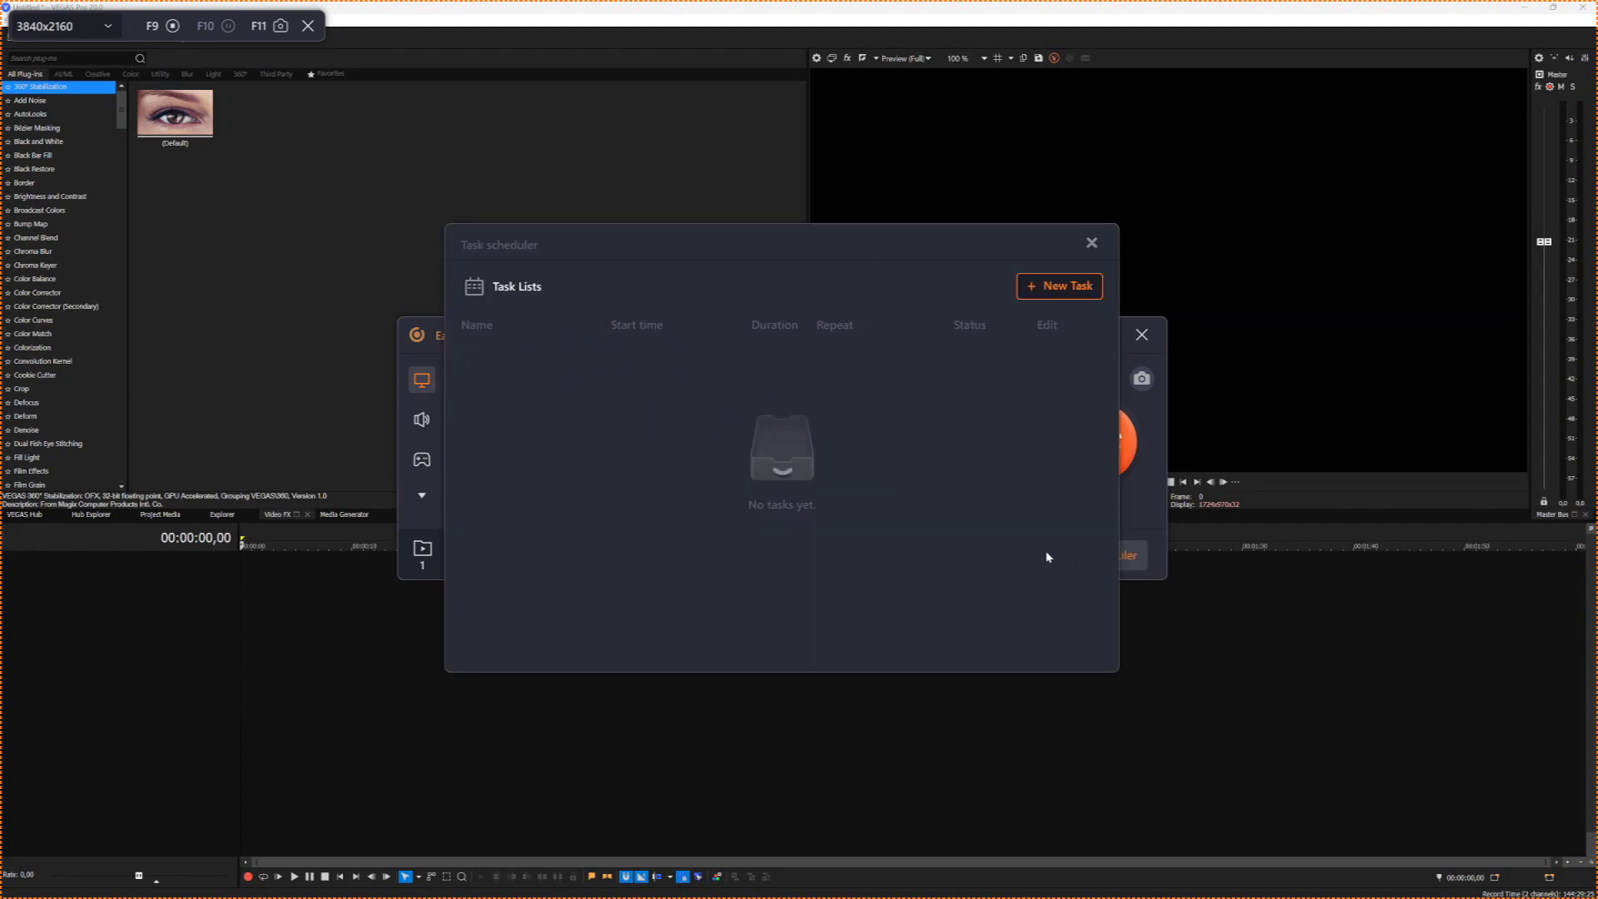
left_click(1041, 291)
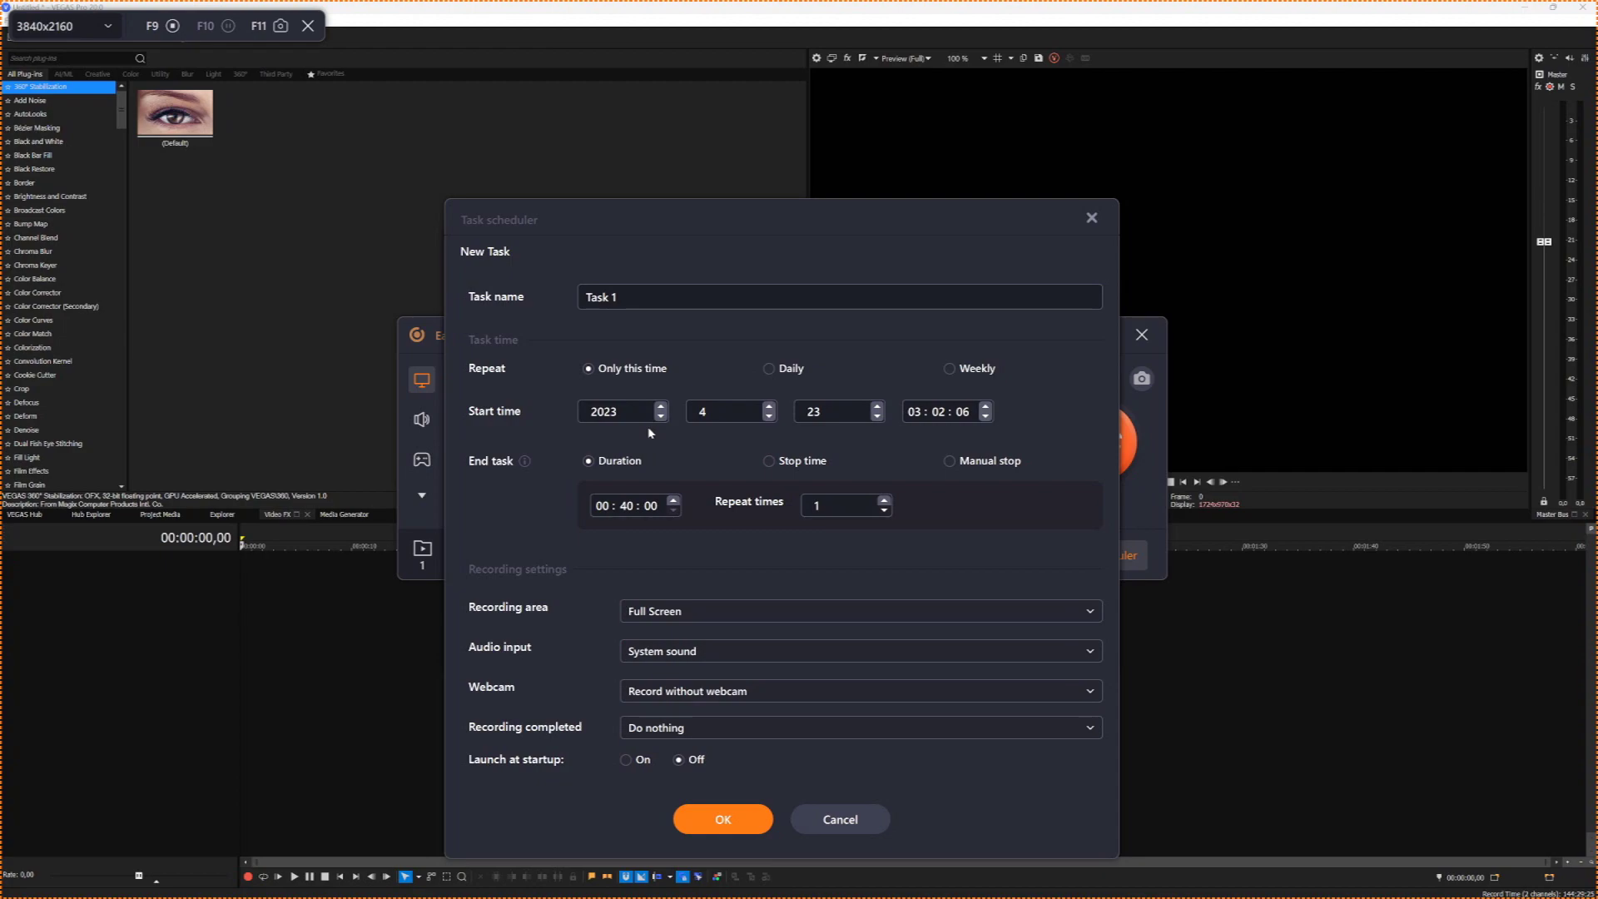
left_click(667, 653)
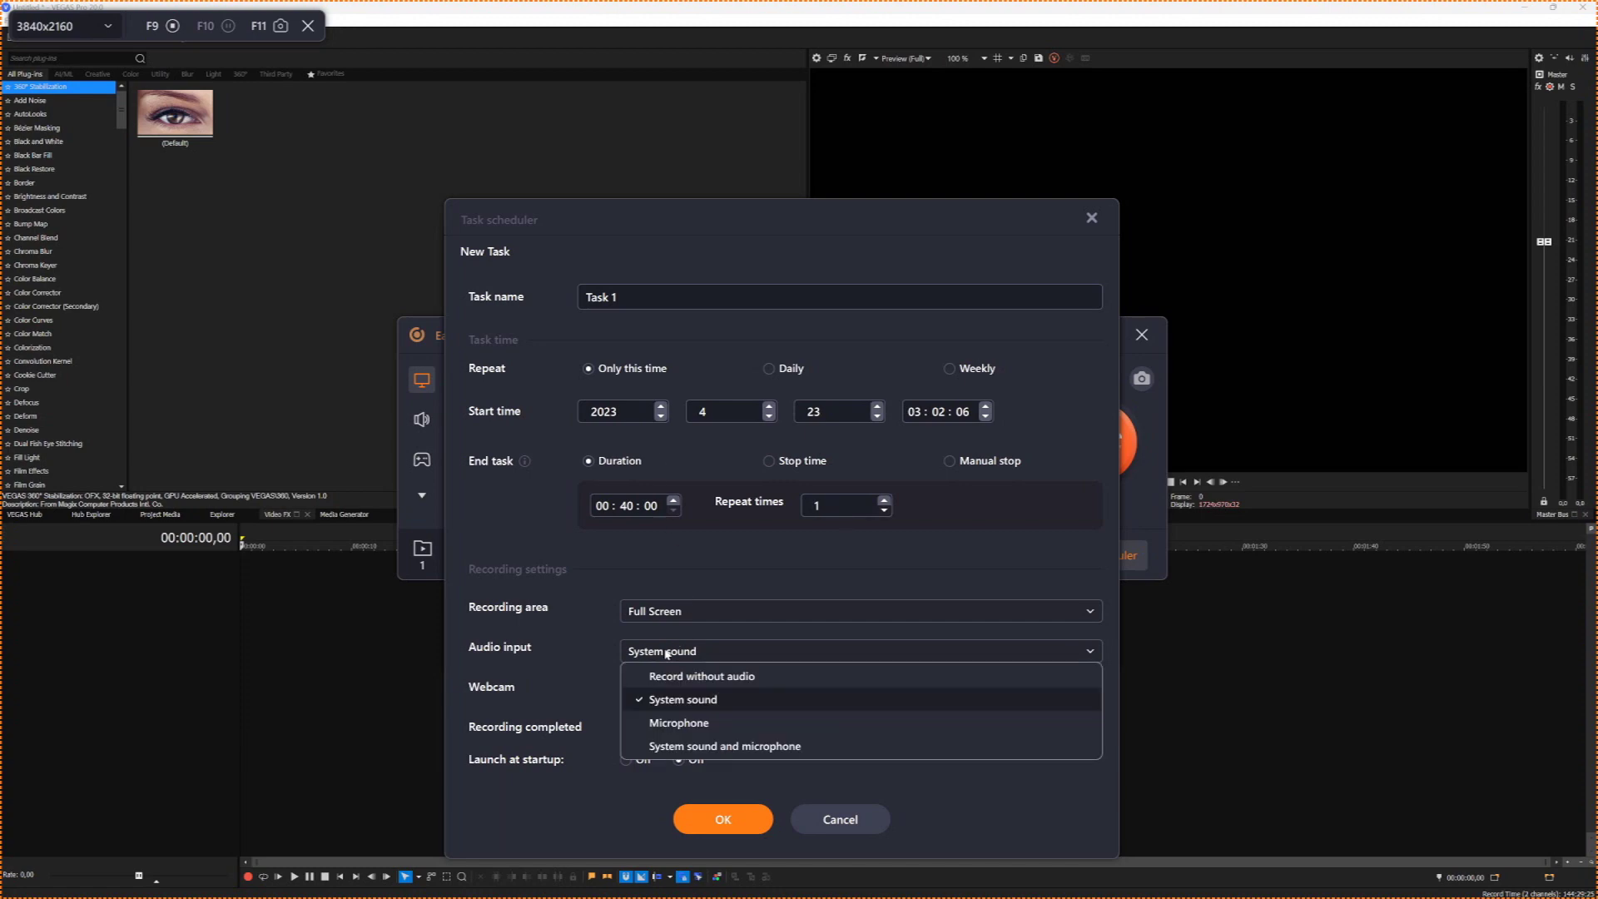
left_click(579, 628)
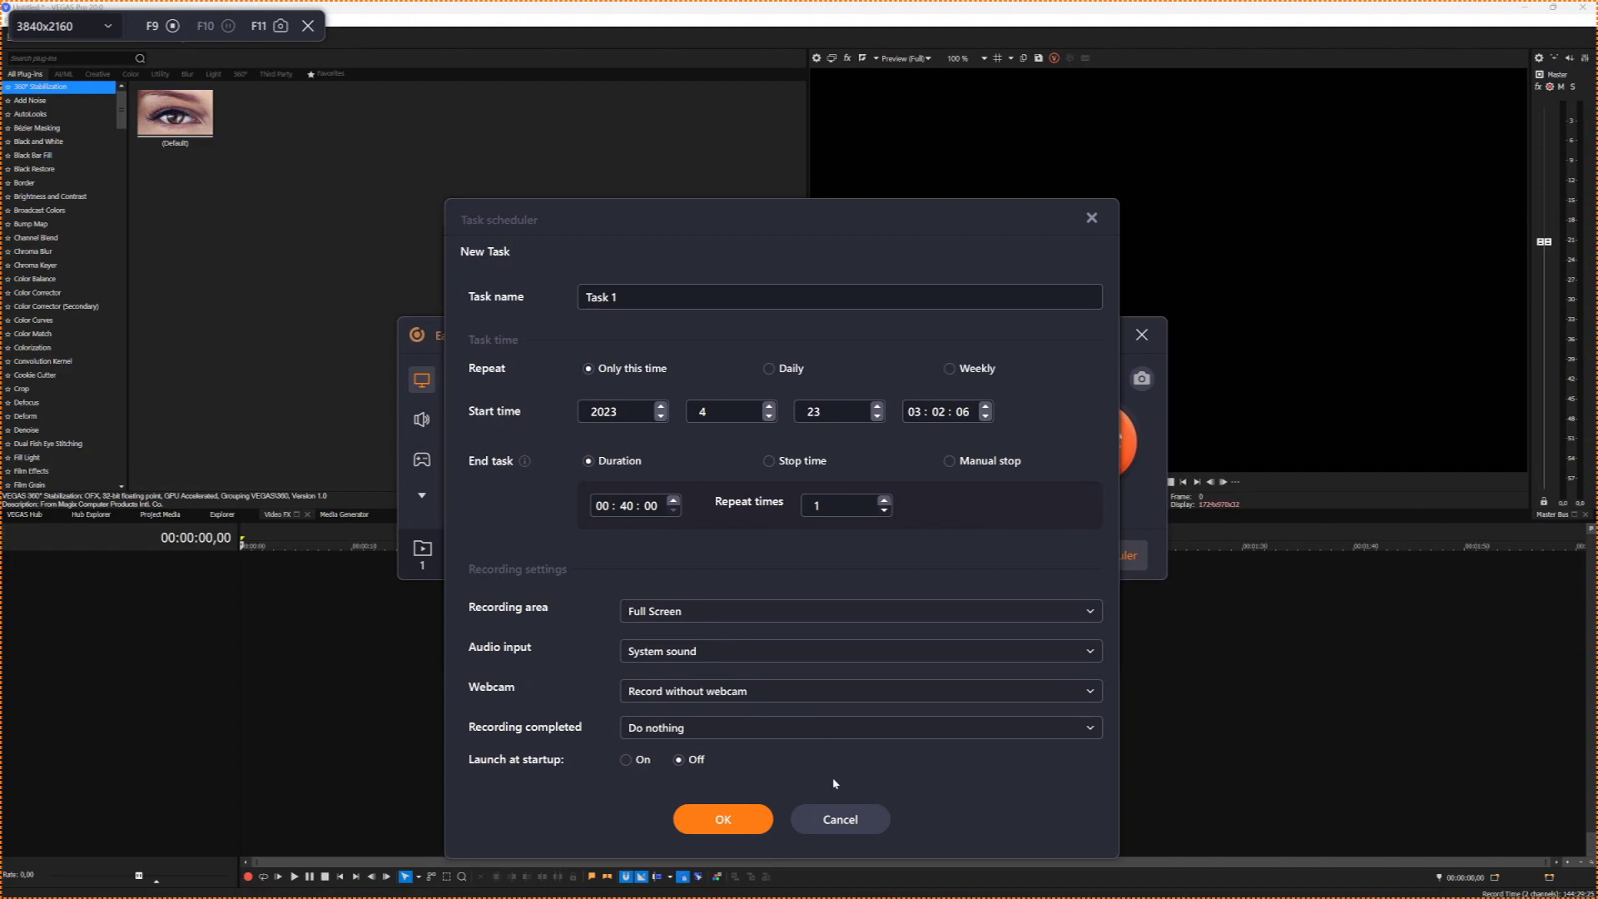
Close the Task scheduler dialog
left_click(837, 819)
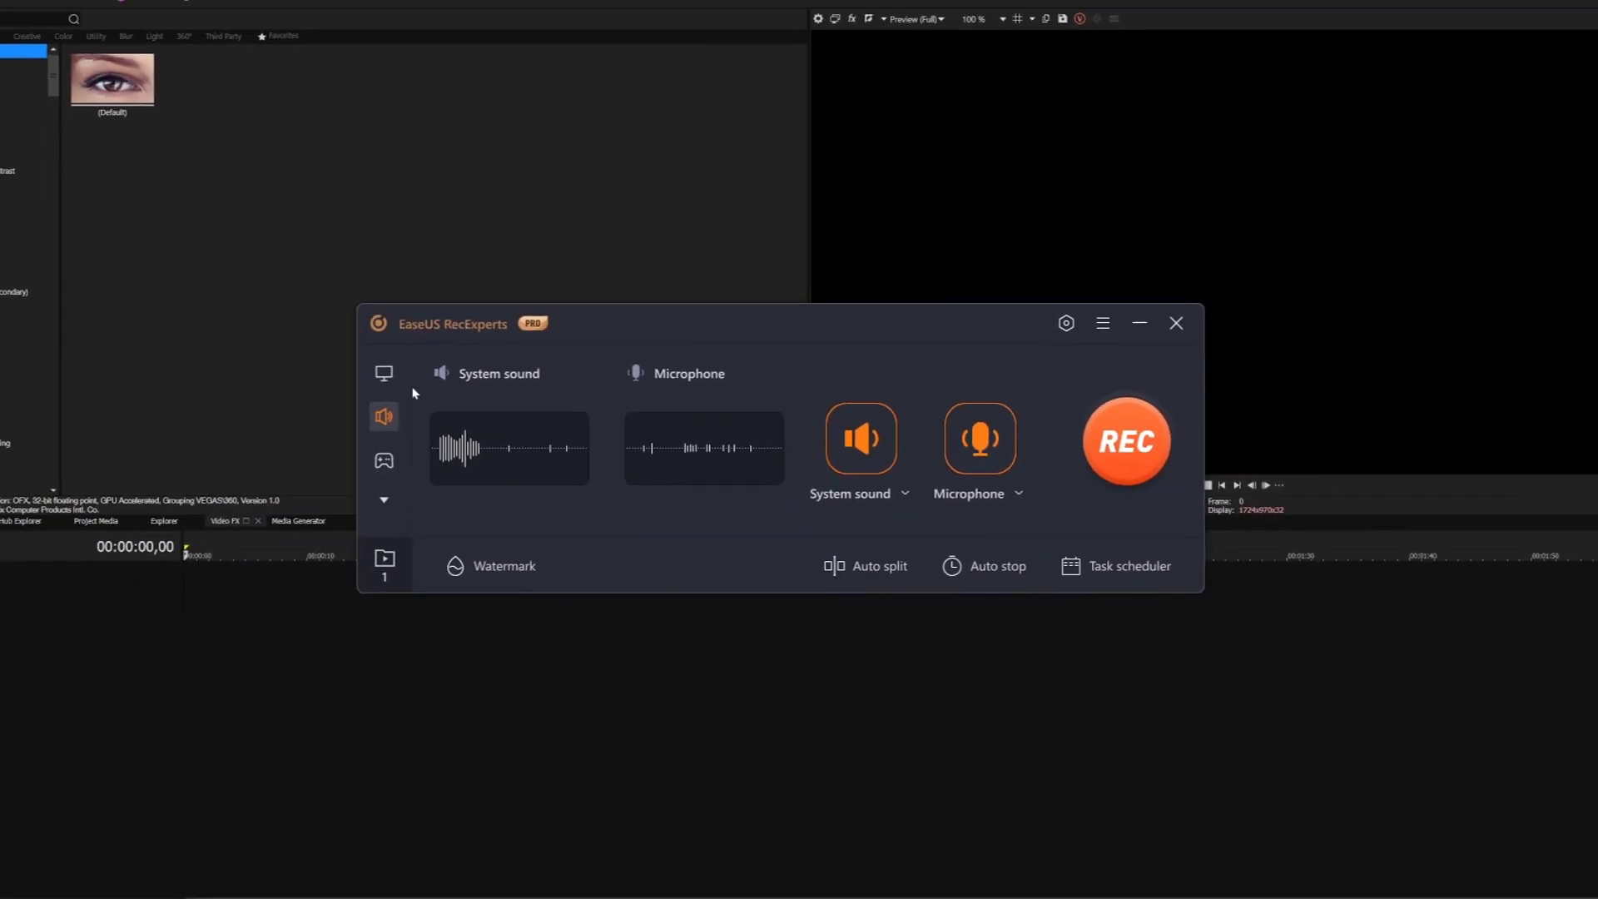
Switch the recorder into game recording mode
left_click(279, 463)
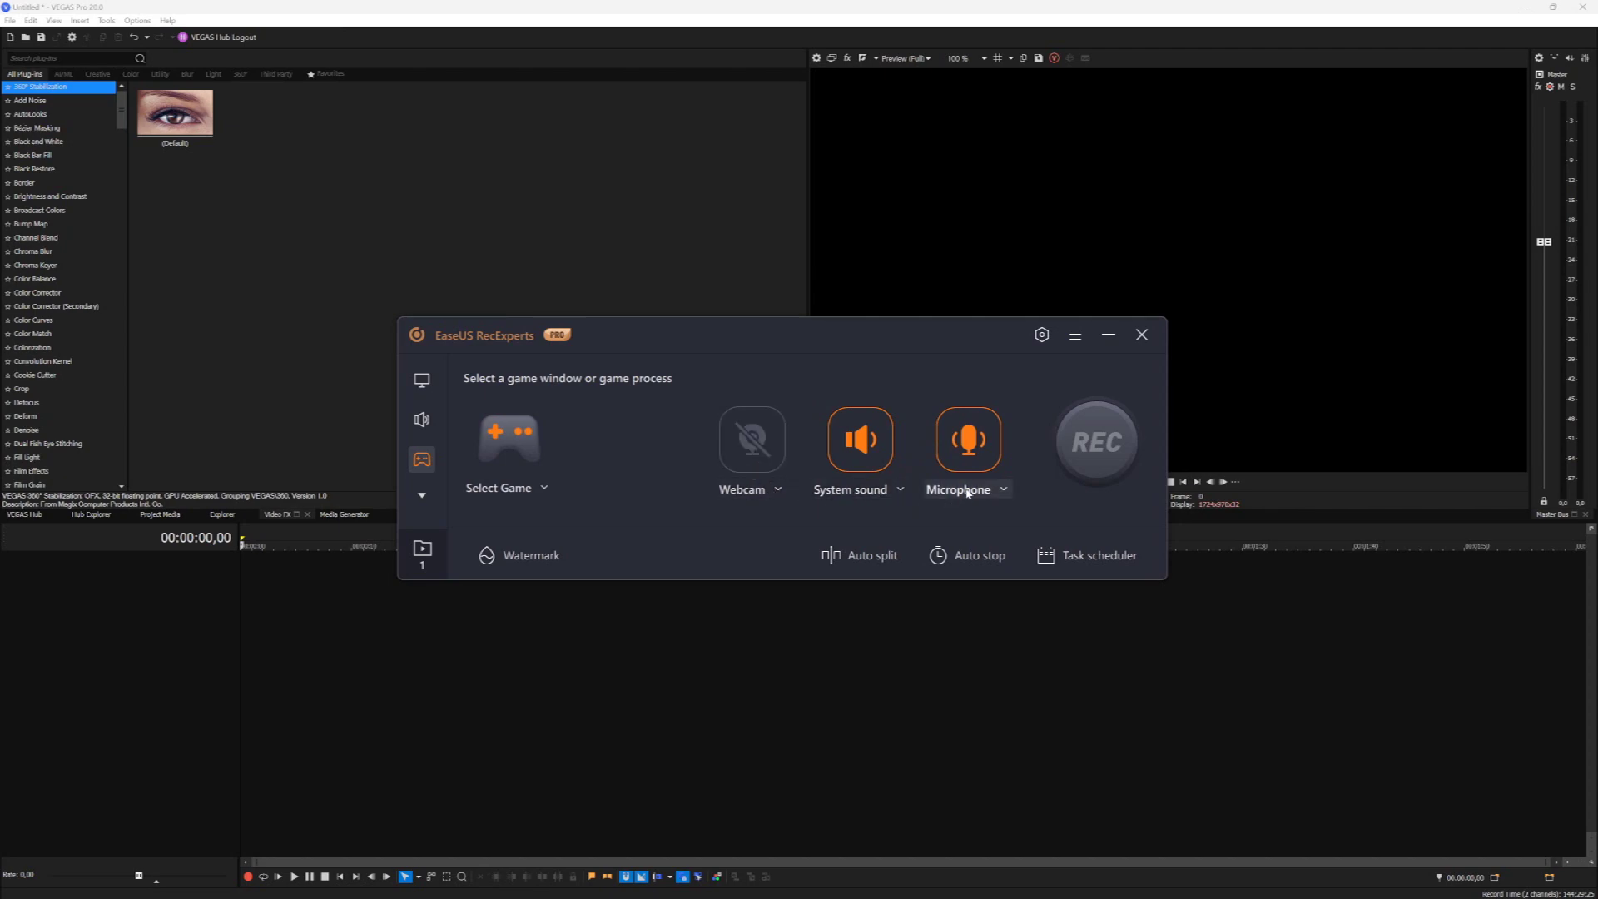
Review the available webcams in webcam mode, close the webcam recorder, and re-expand the extra modes
left_click(422, 496)
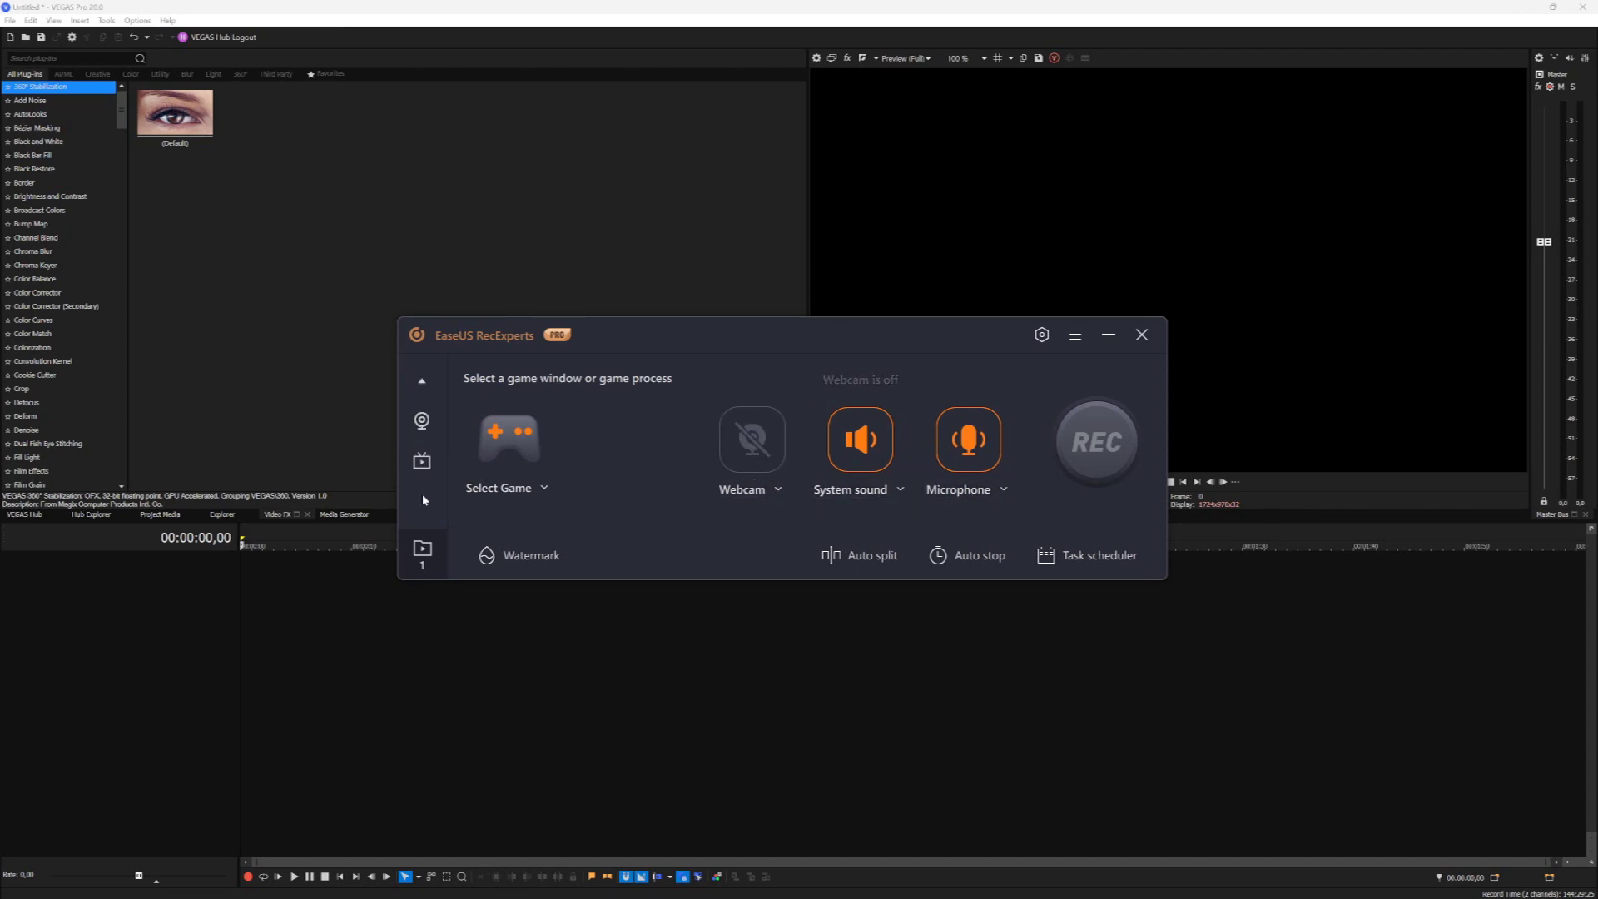
left_click(422, 421)
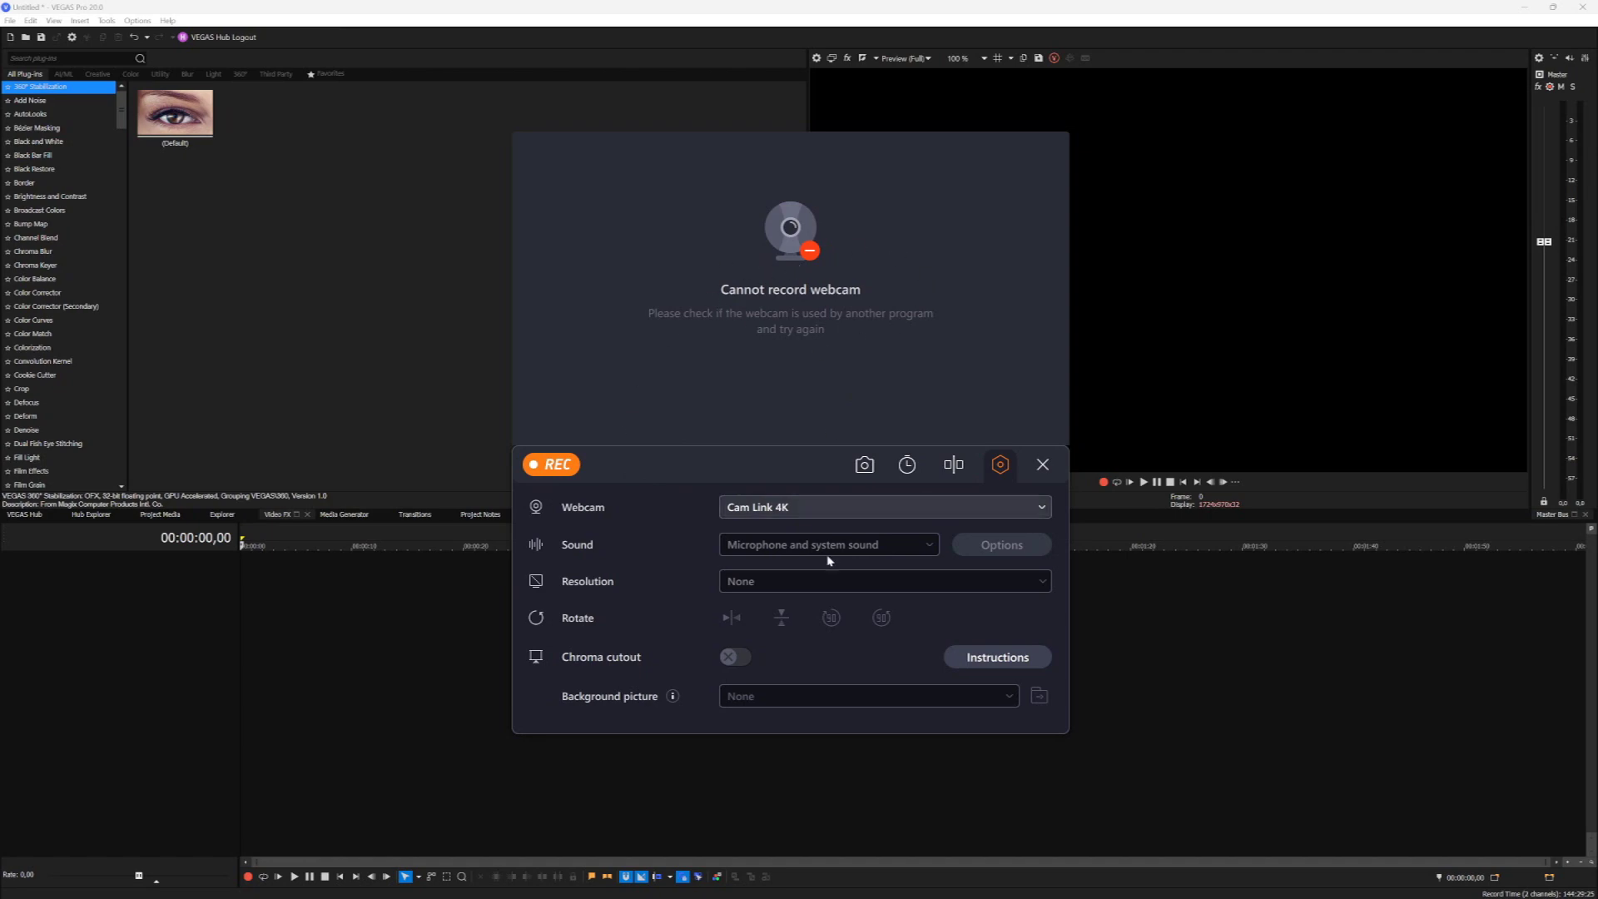
left_click(758, 509)
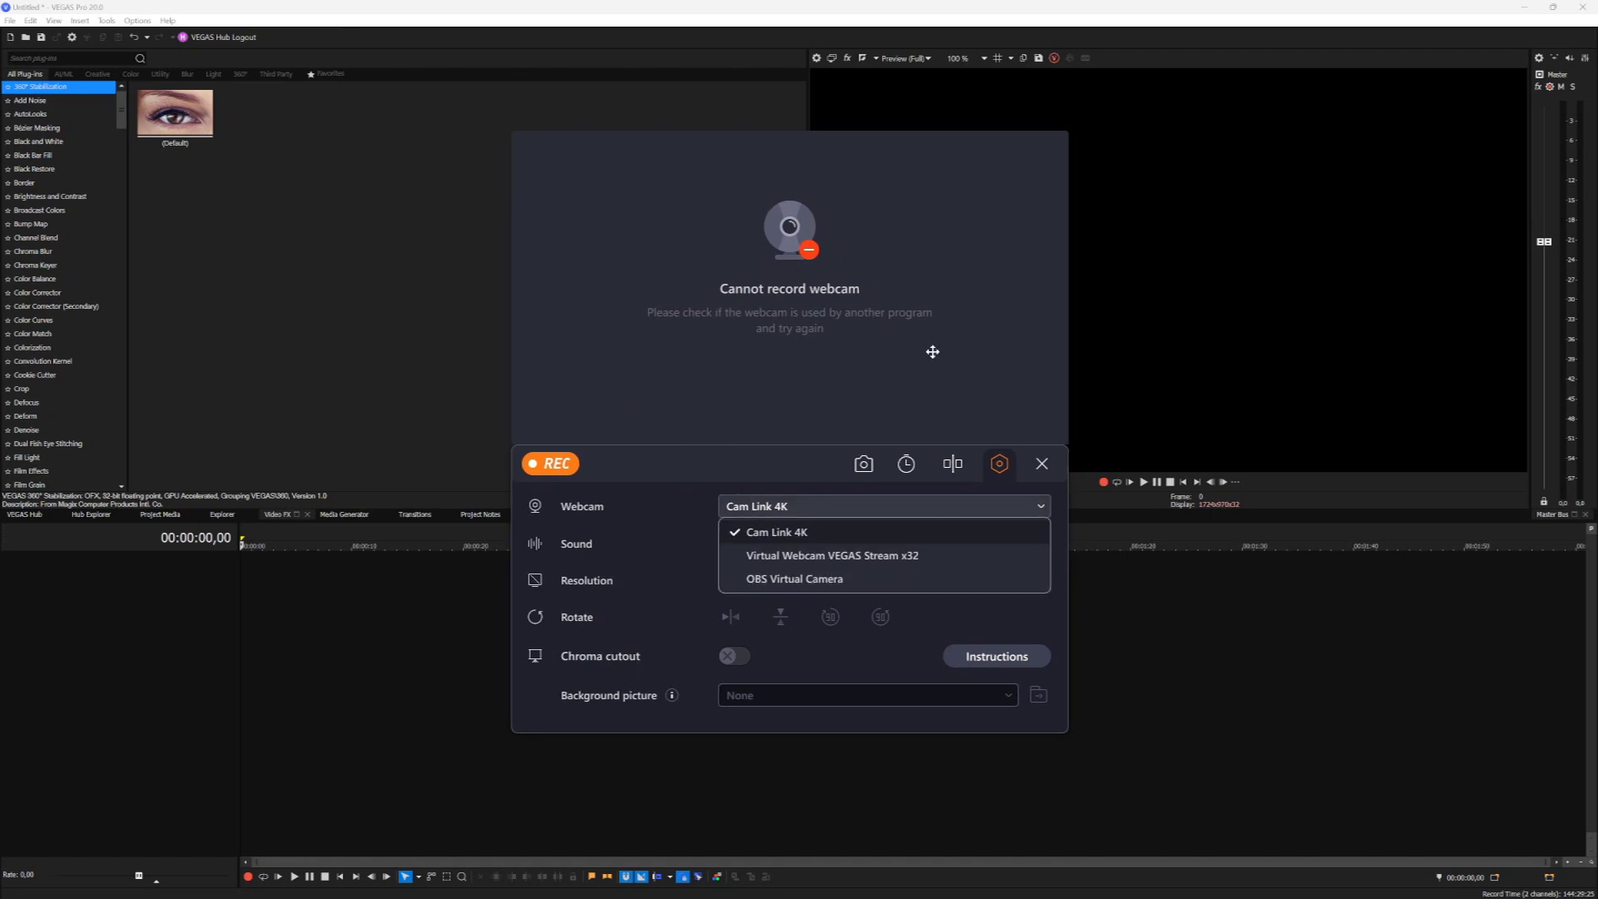
left_click(1042, 464)
left_click(1042, 464)
left_click(426, 500)
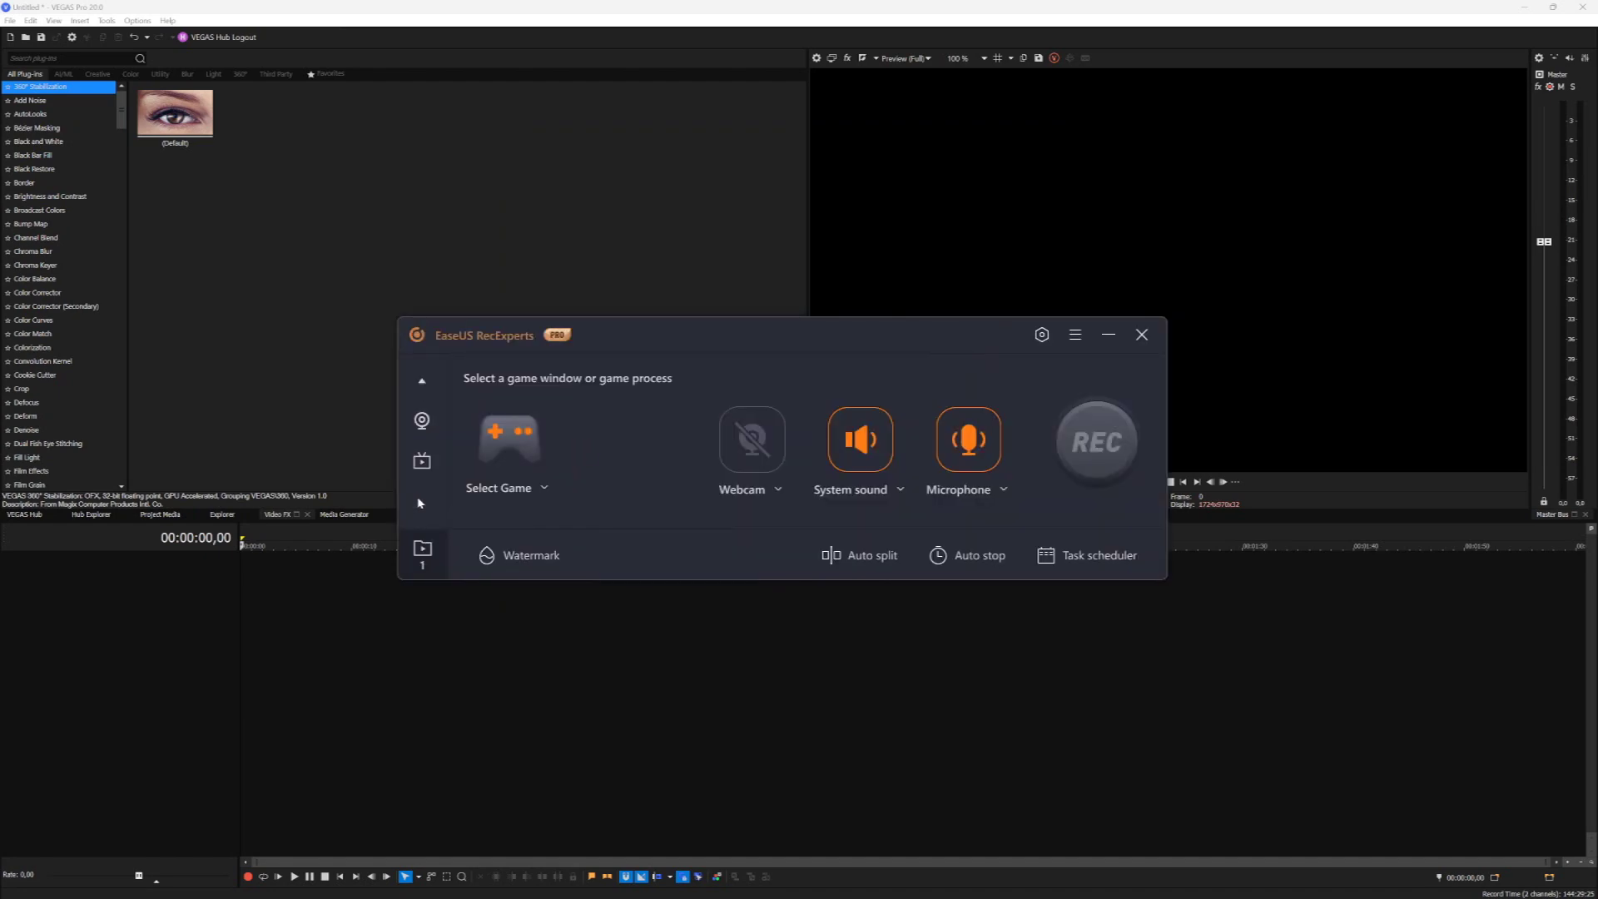
Open the video website recording mode offering YouTube, Netflix, Vimeo and others
left_click(422, 460)
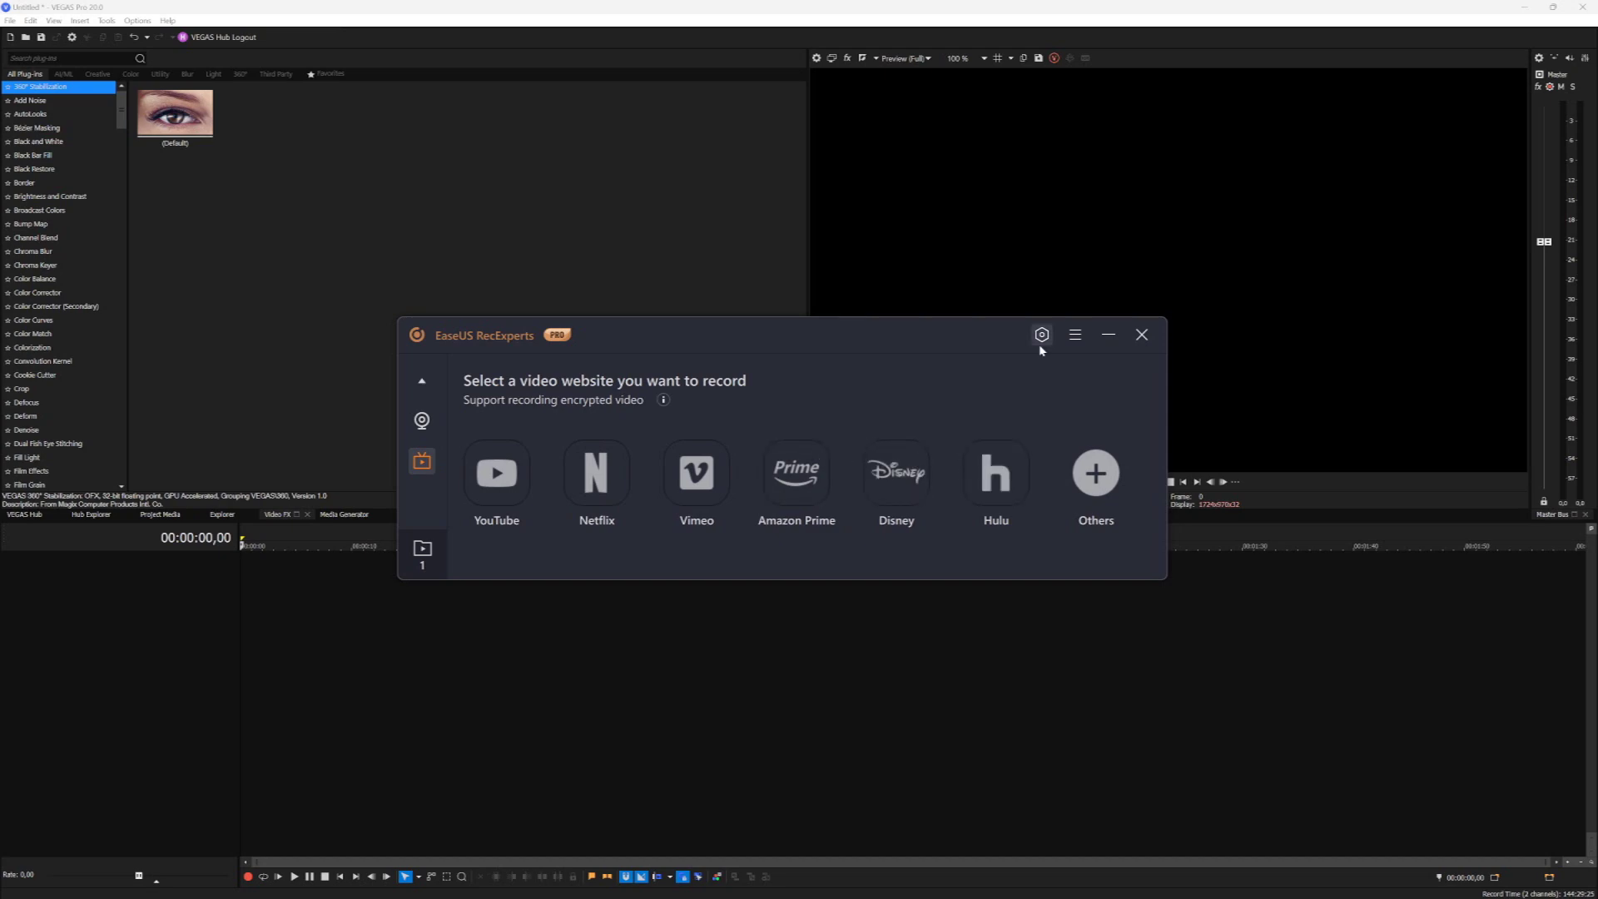
Browse the saved recordings list, then go back to full-screen Display 1 recording
left_click(437, 566)
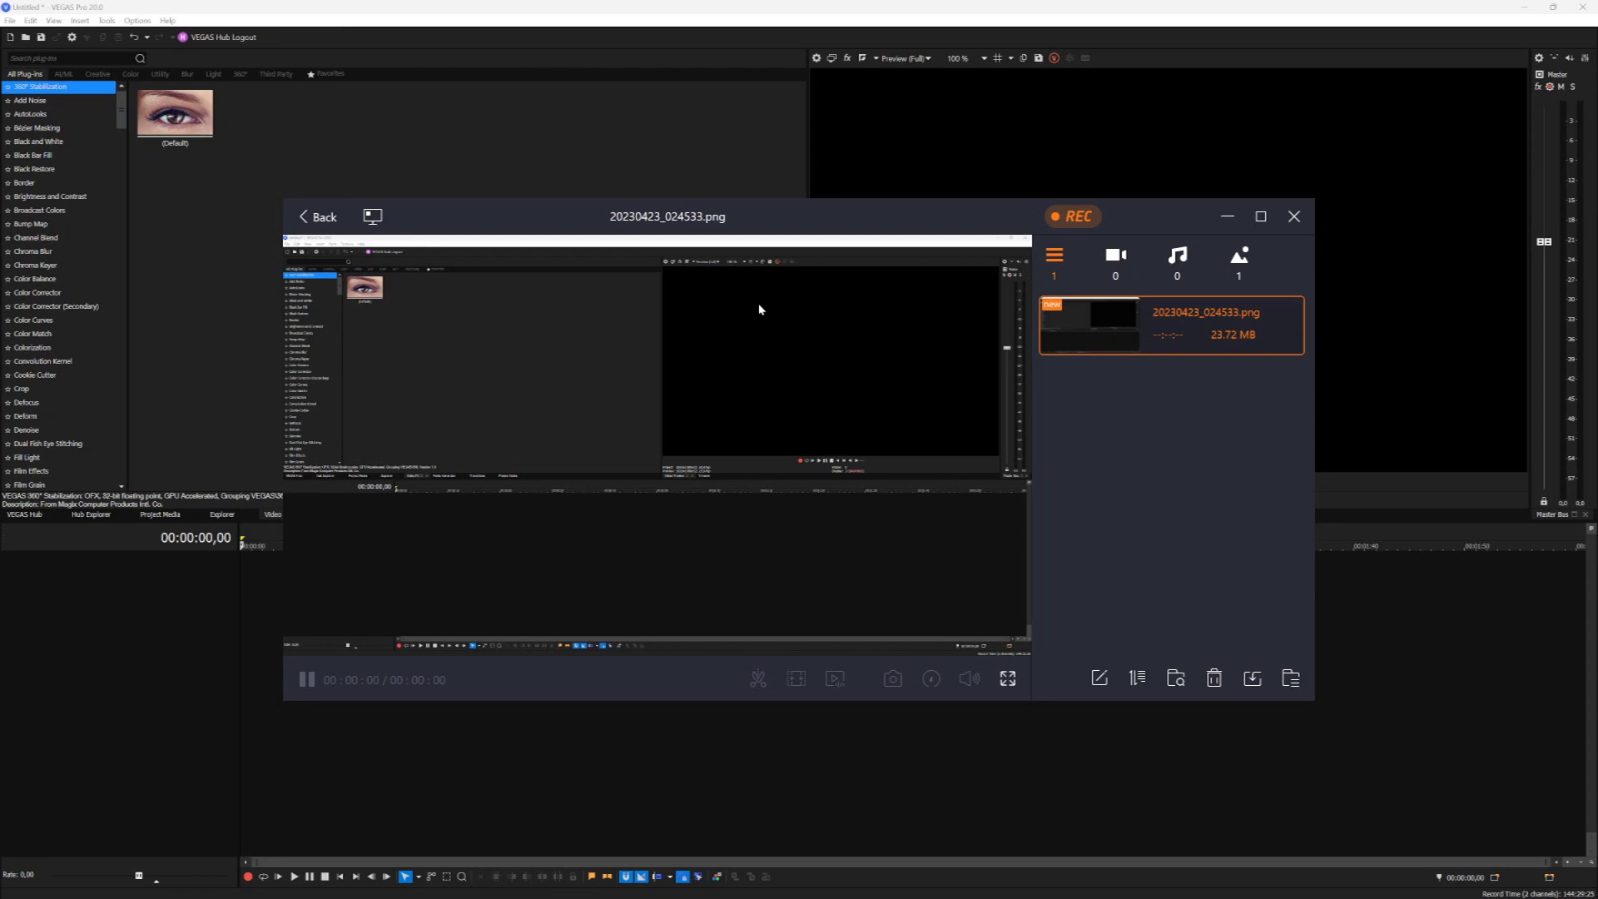
left_click(306, 217)
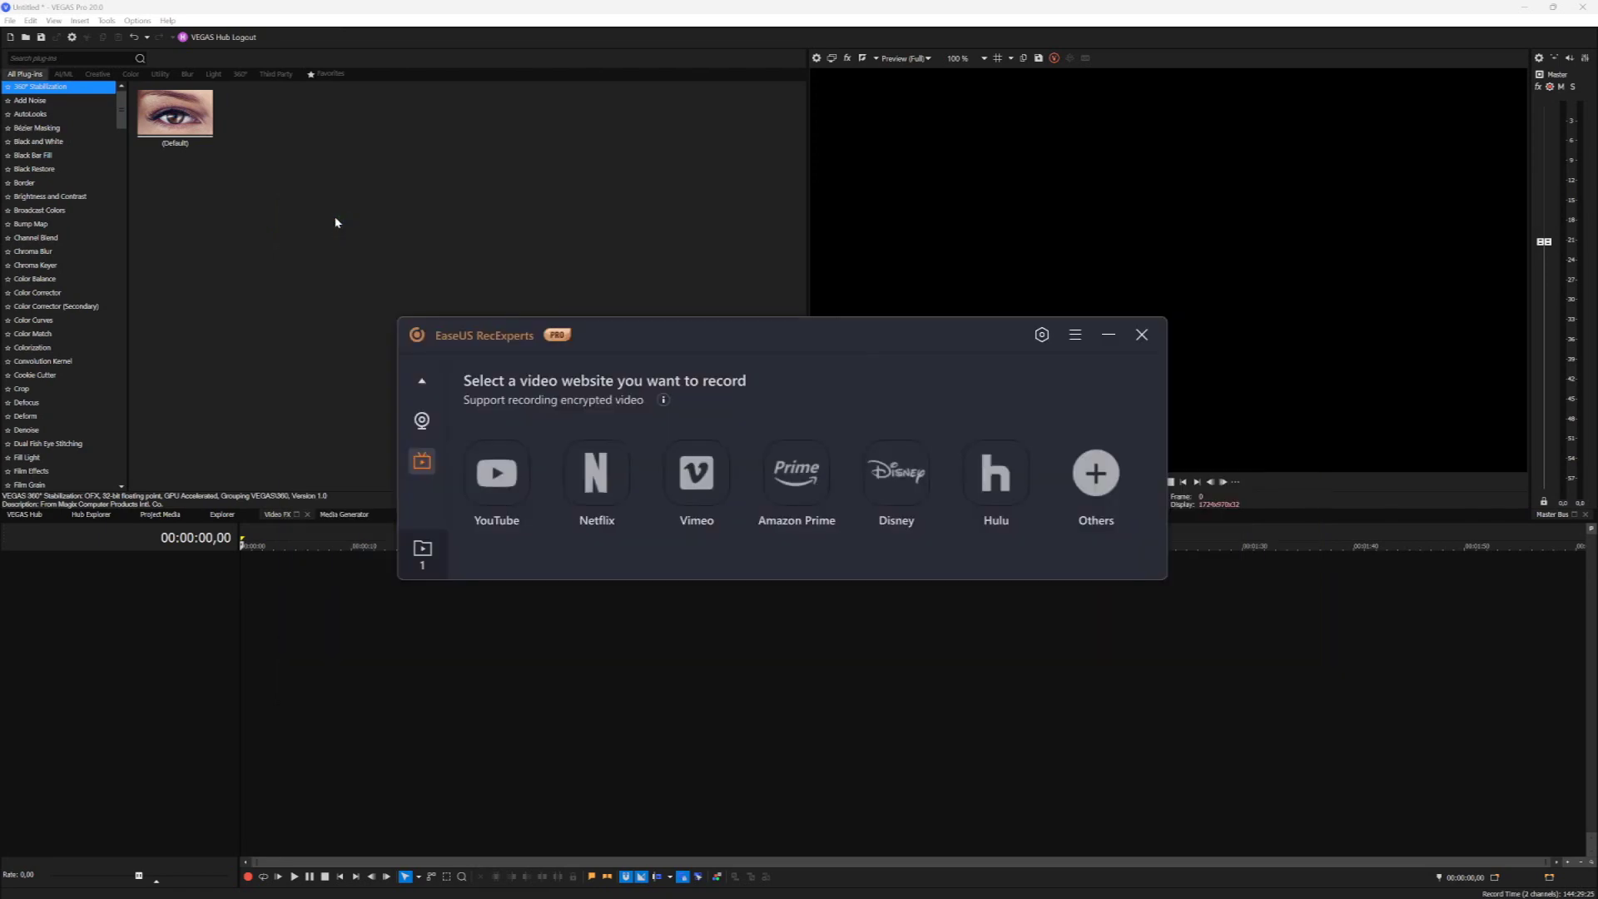
left_click(422, 380)
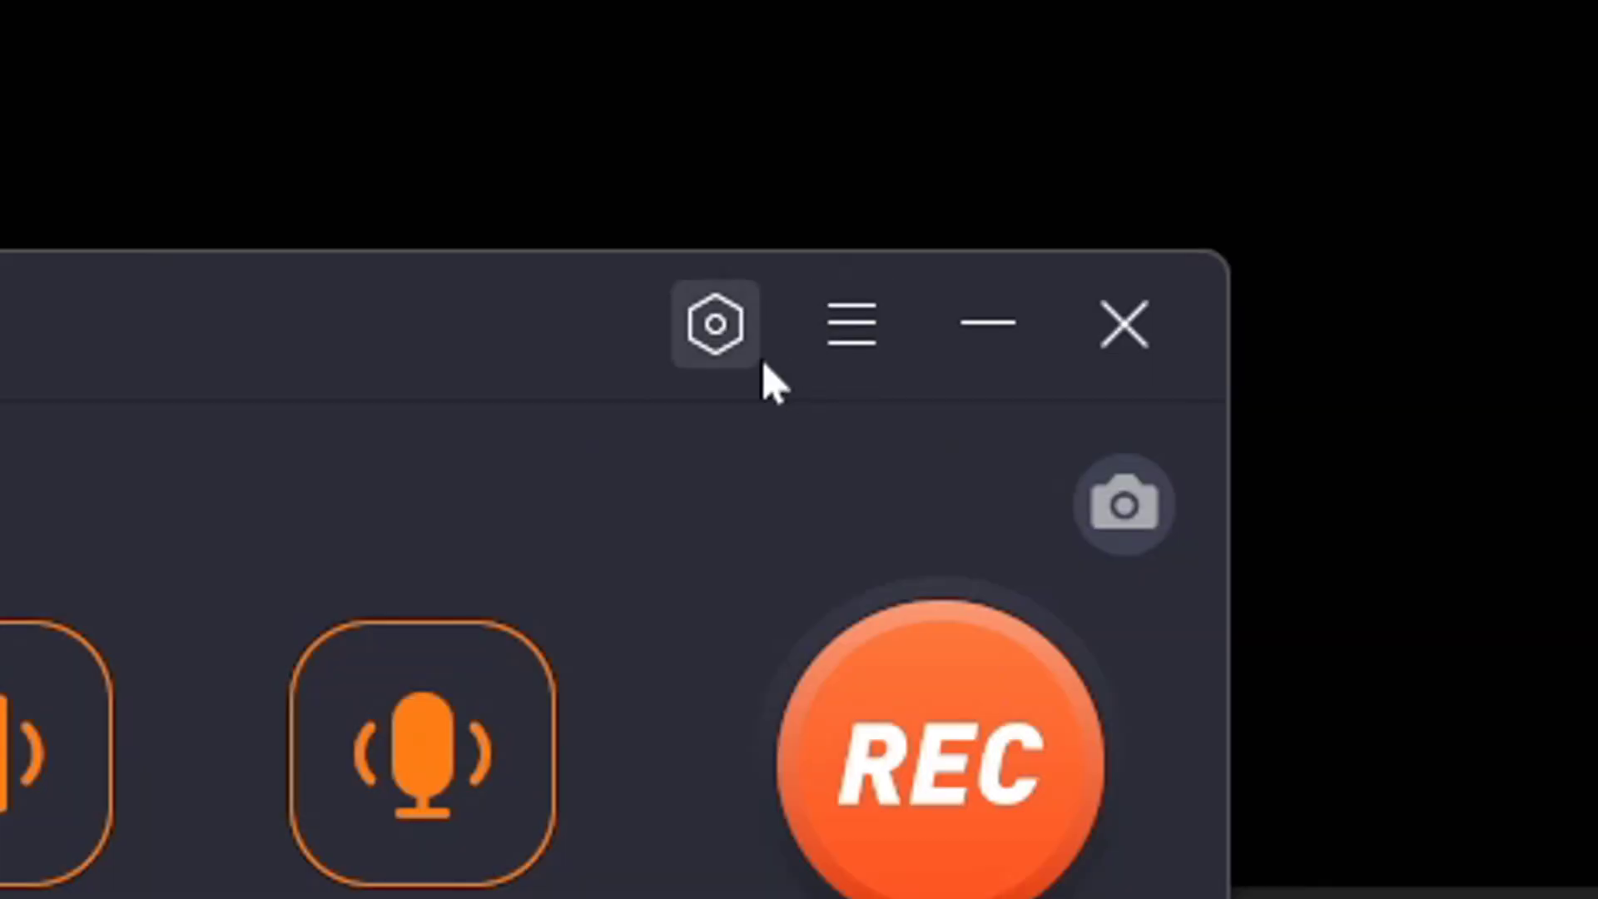
left_click(1042, 338)
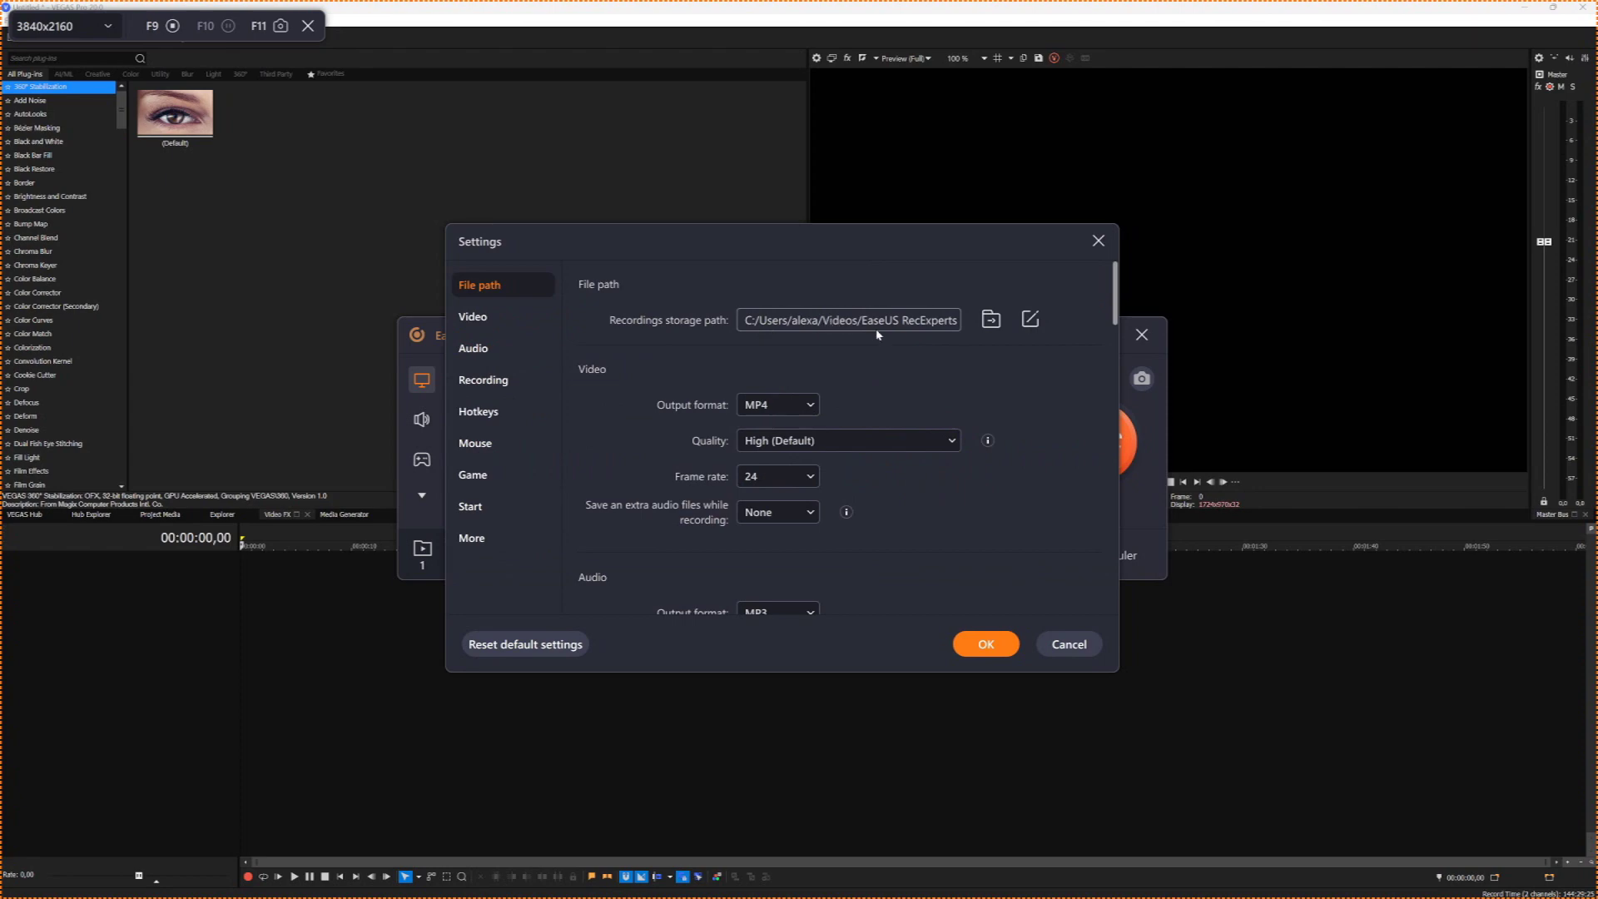
left_click(779, 407)
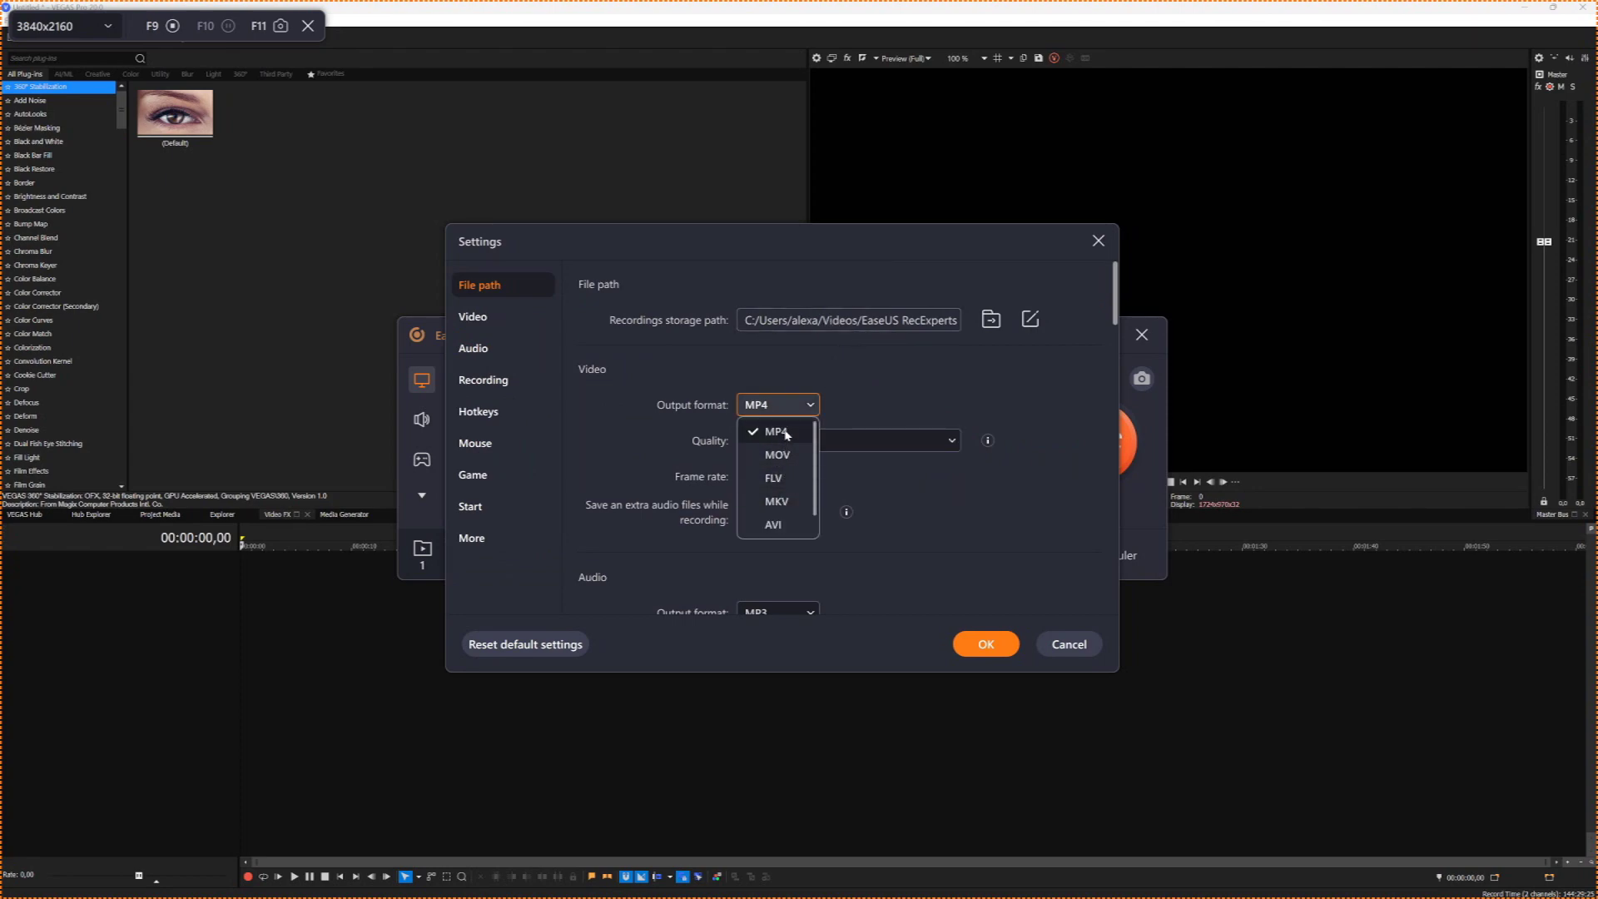
scroll(786, 481, "up", 1)
left_click(781, 432)
left_click(819, 440)
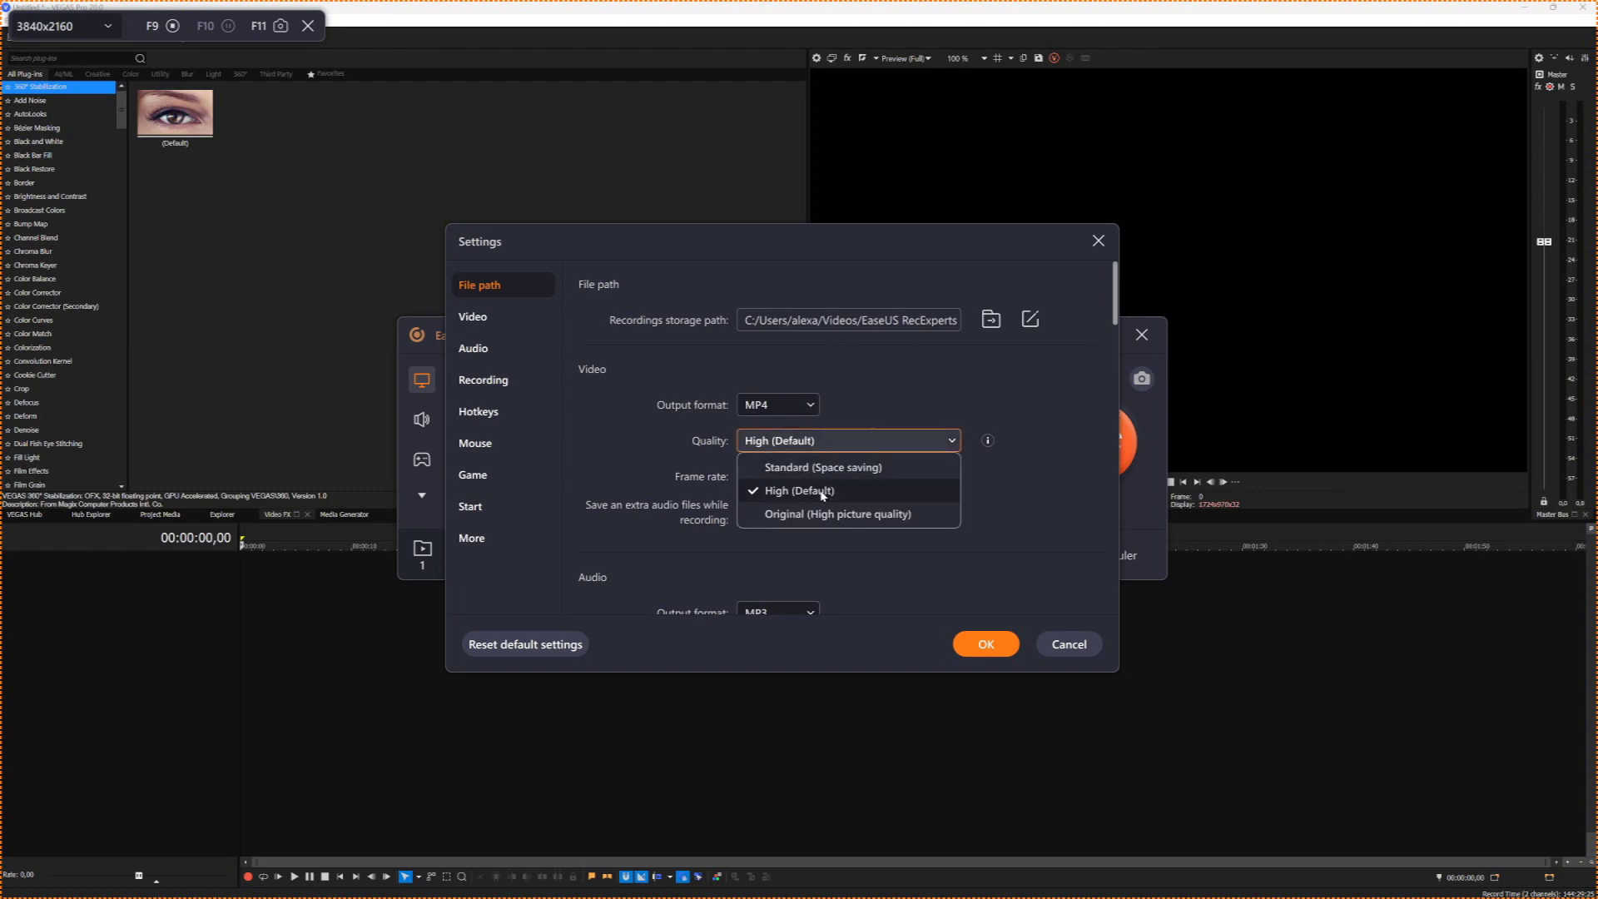
left_click(821, 491)
left_click(779, 477)
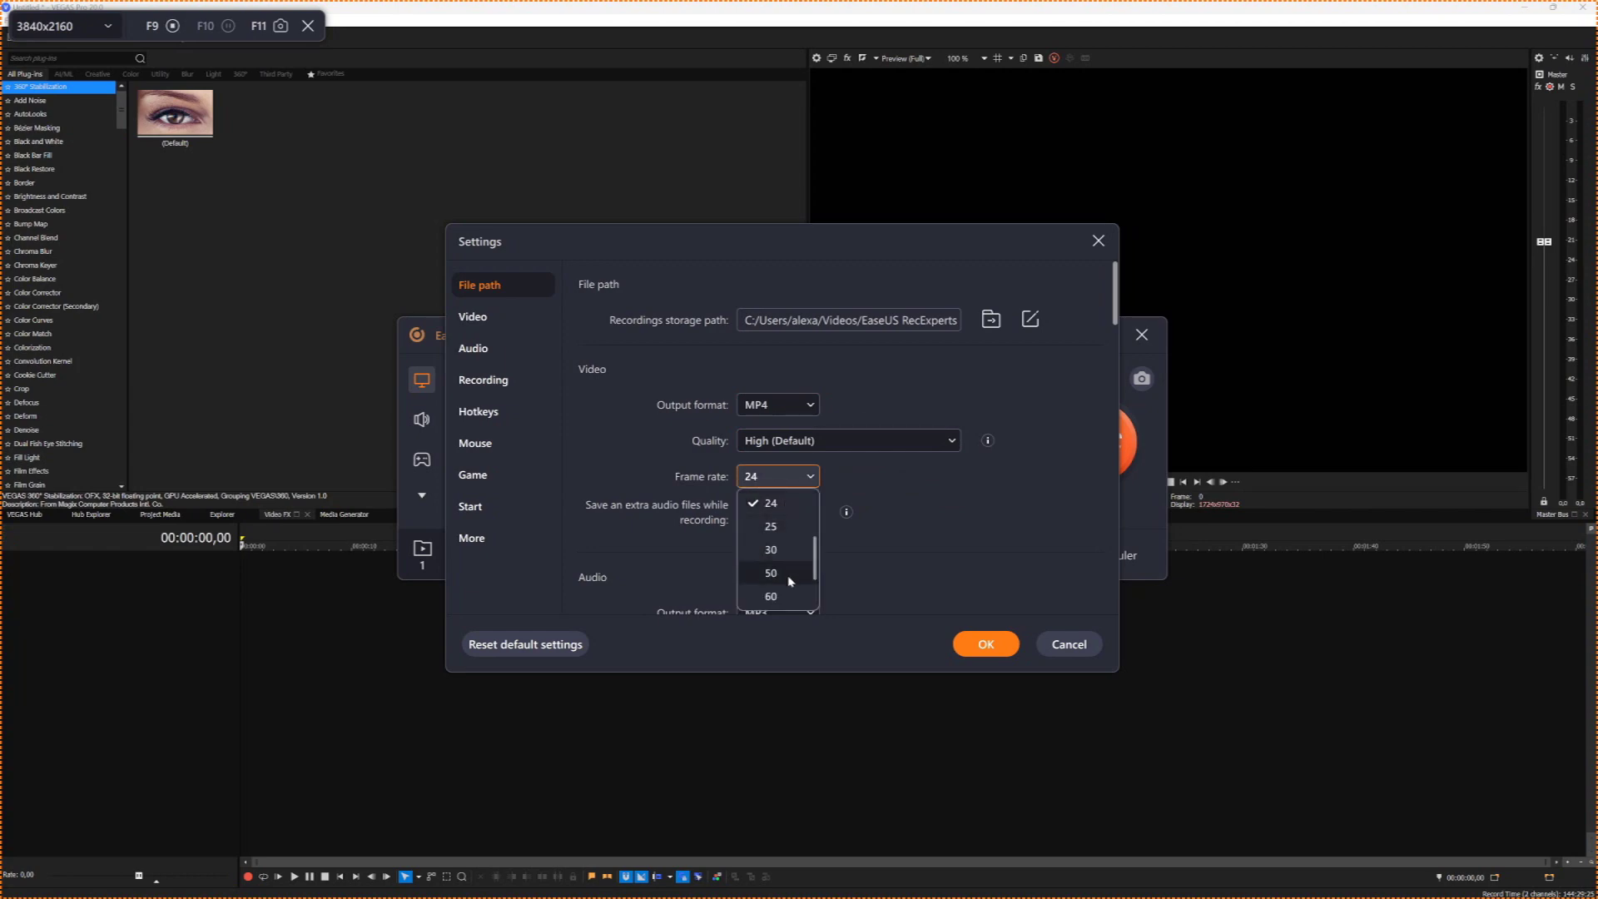
scroll(791, 592, "down", 1)
scroll(789, 594, "down", 2)
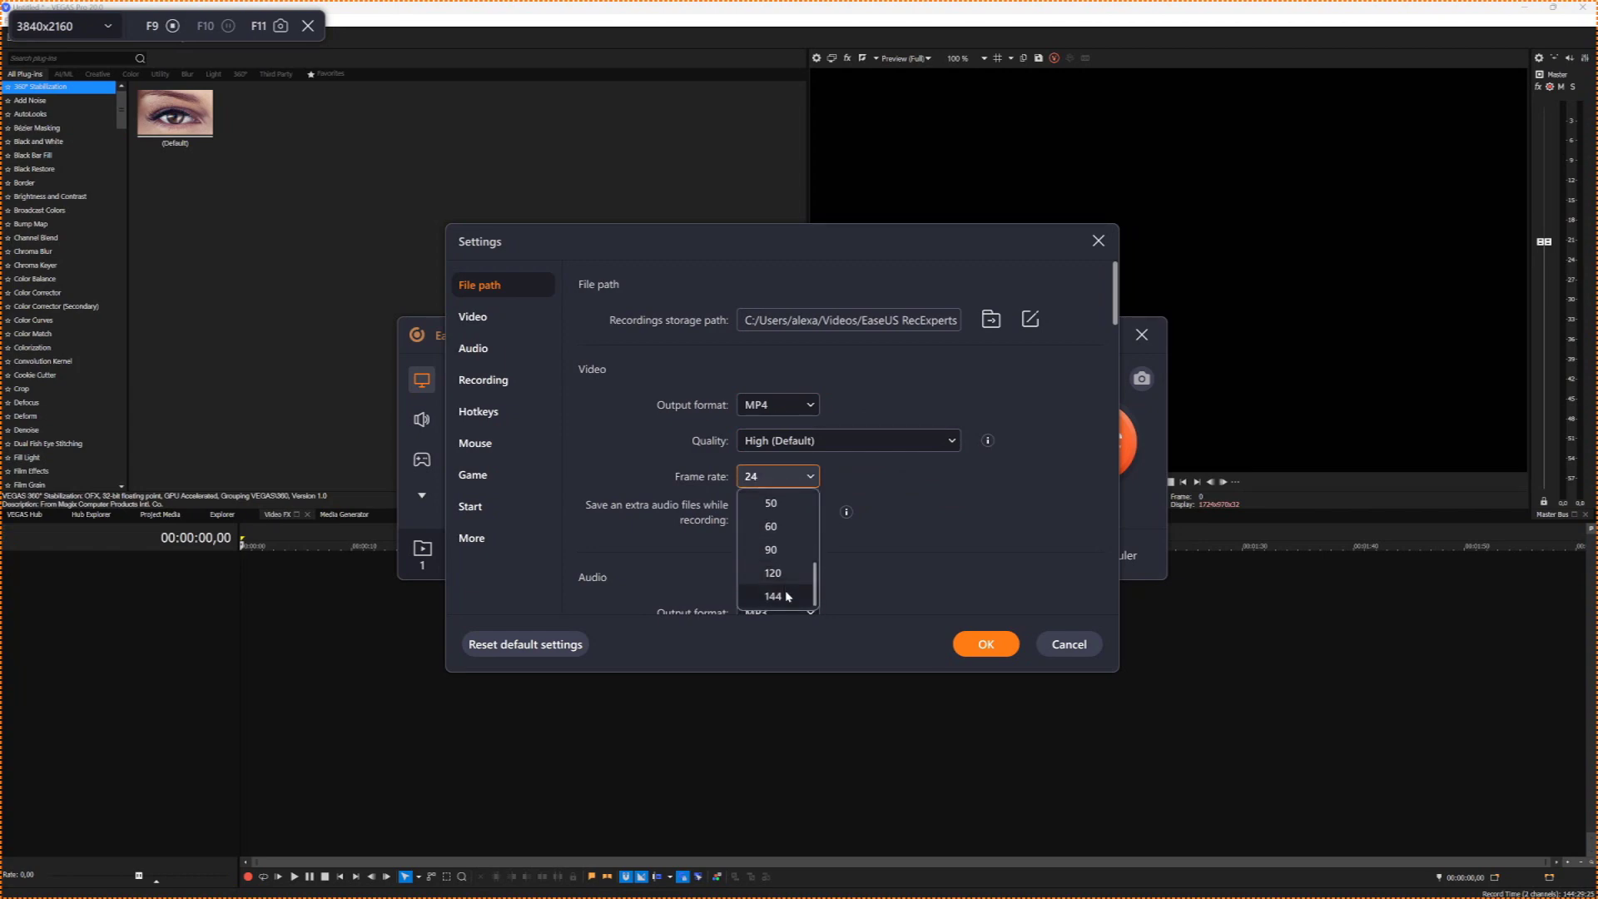
left_click(910, 514)
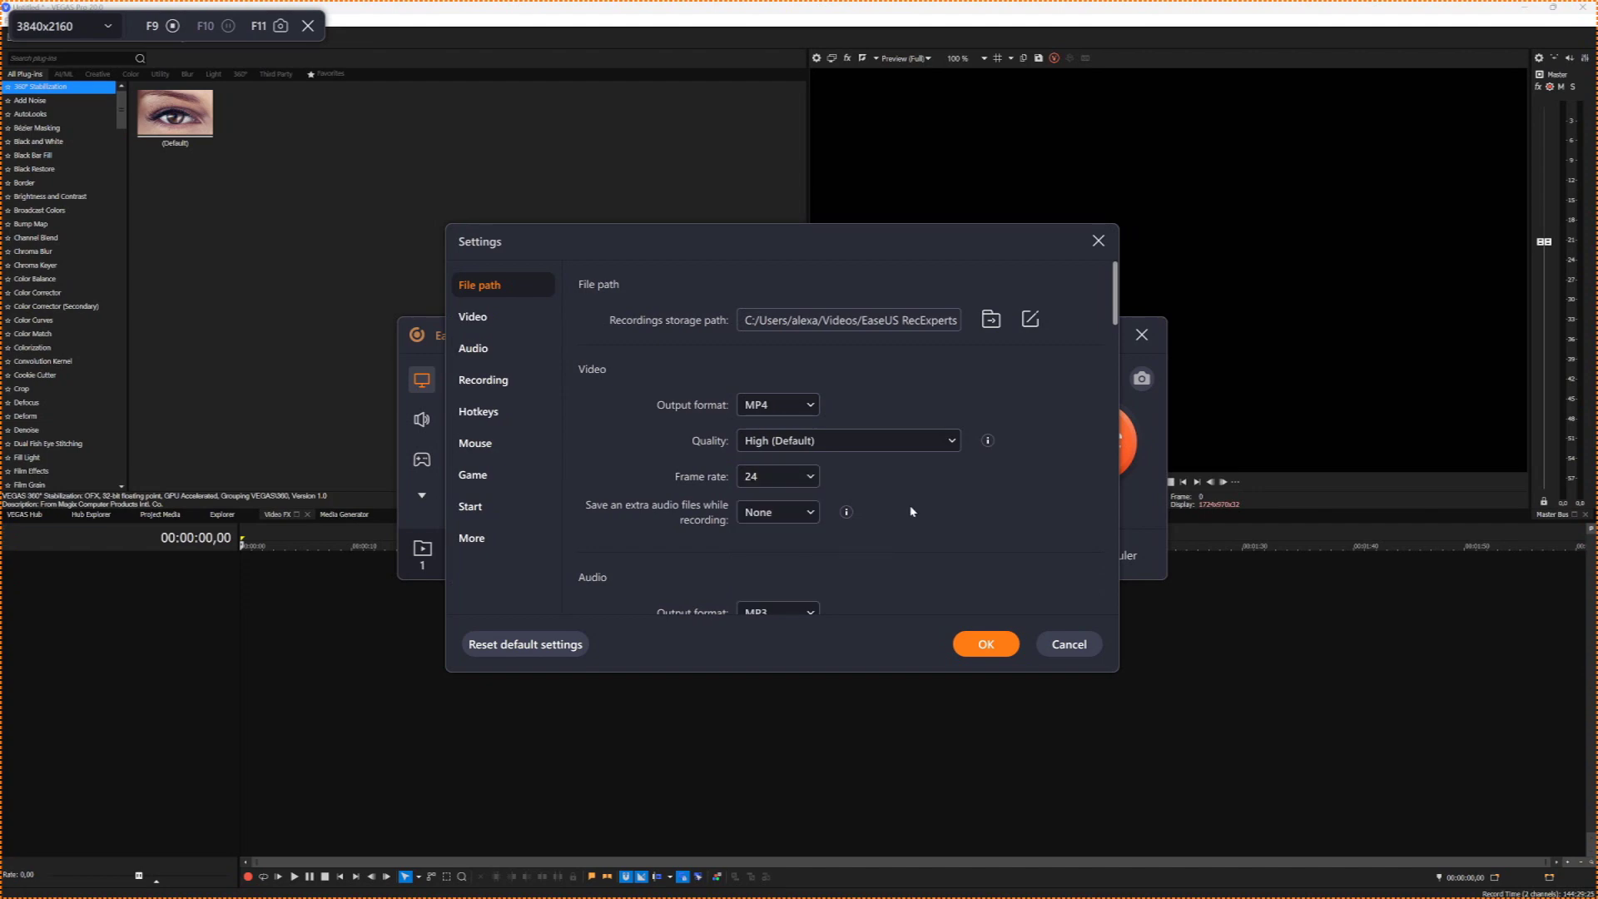
scroll(772, 481, "down", 10)
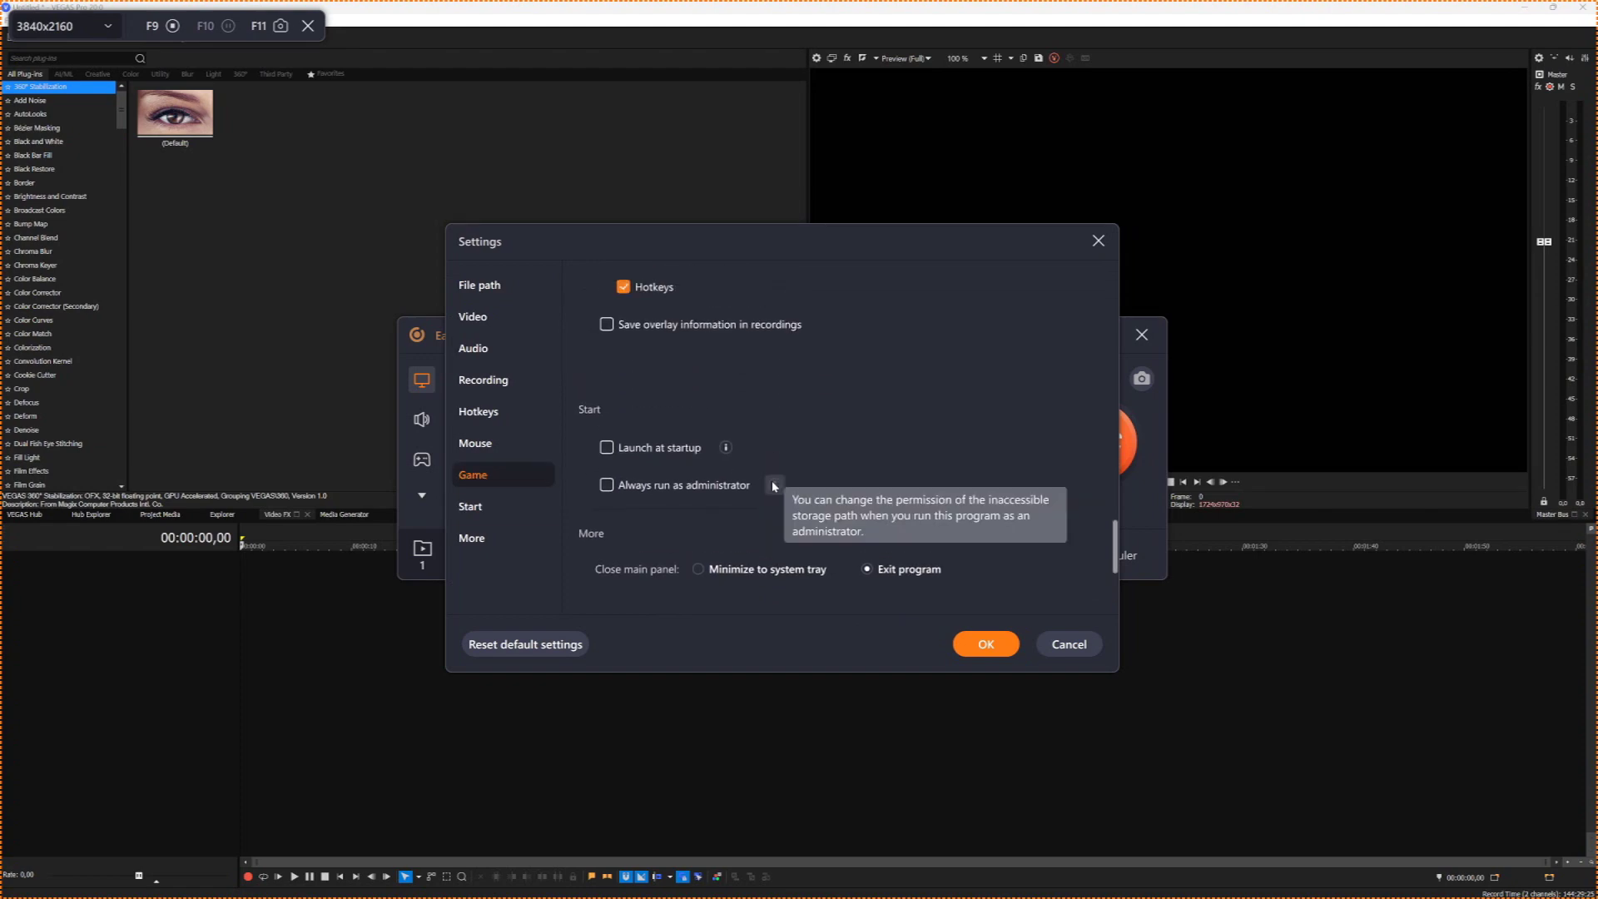
scroll(772, 481, "up", 3)
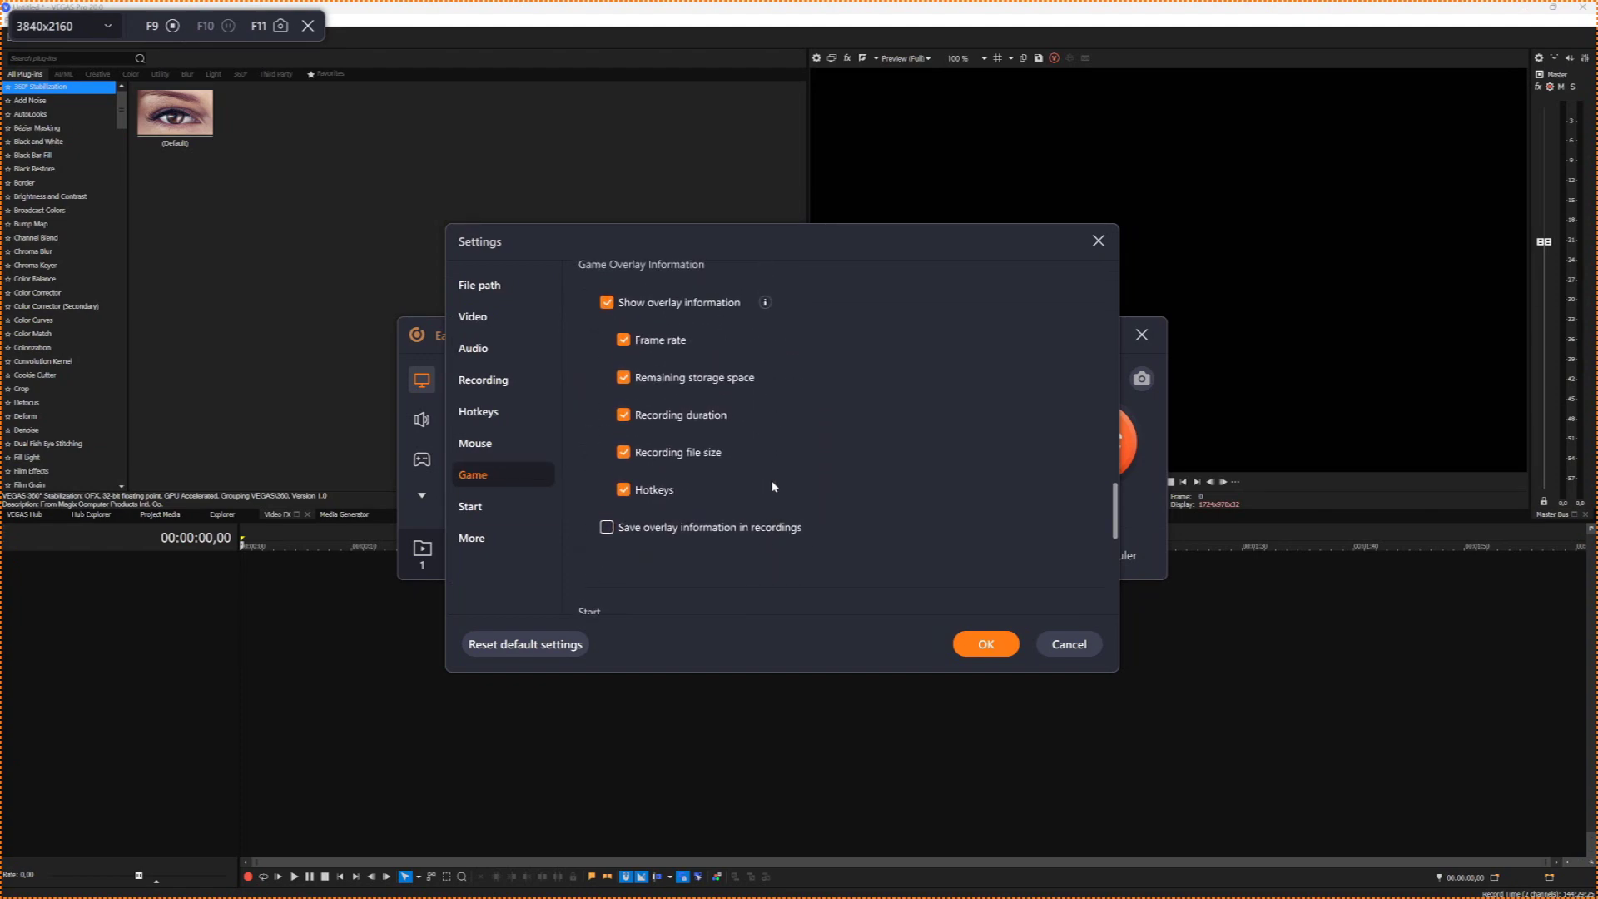
scroll(772, 484, "up", 6)
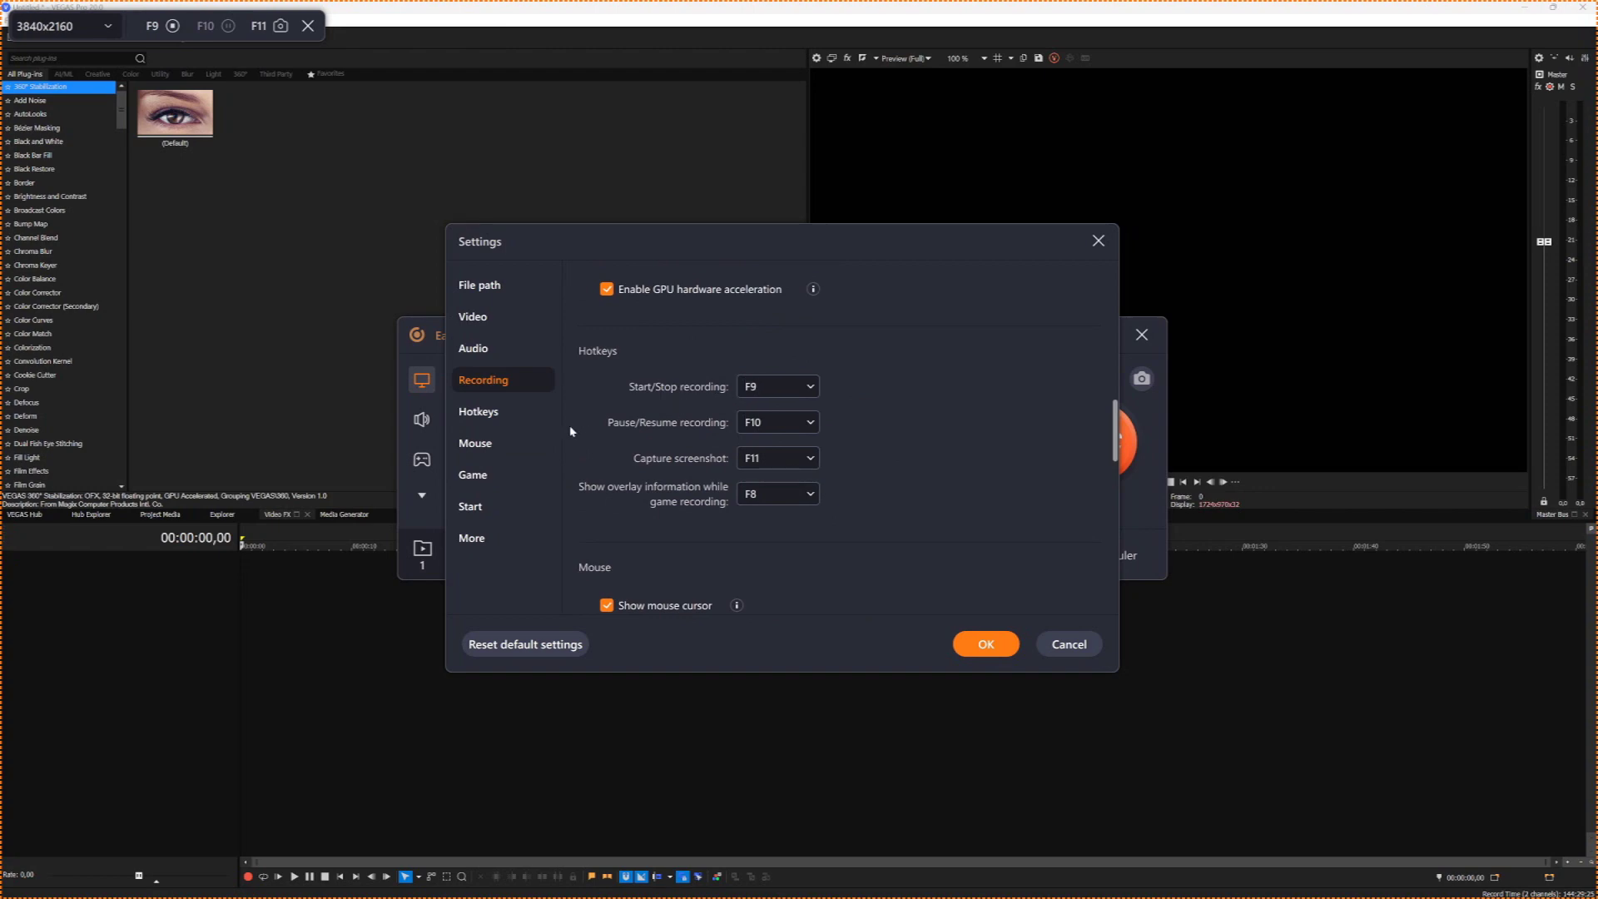
scroll(716, 420, "up", 1)
scroll(716, 421, "up", 8)
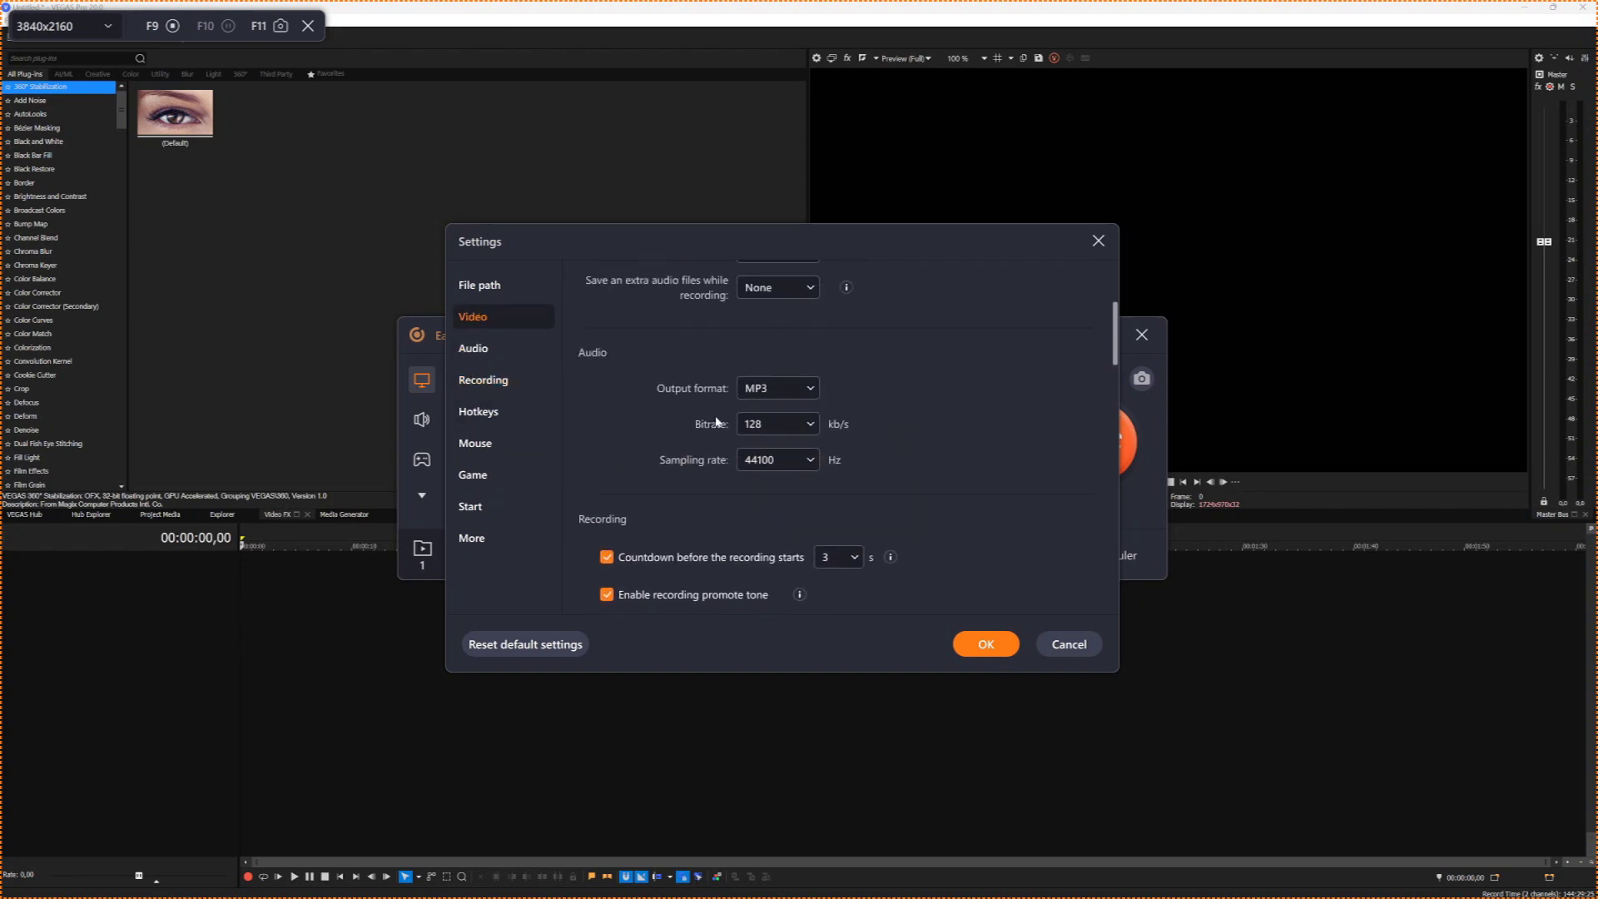
left_click(1069, 645)
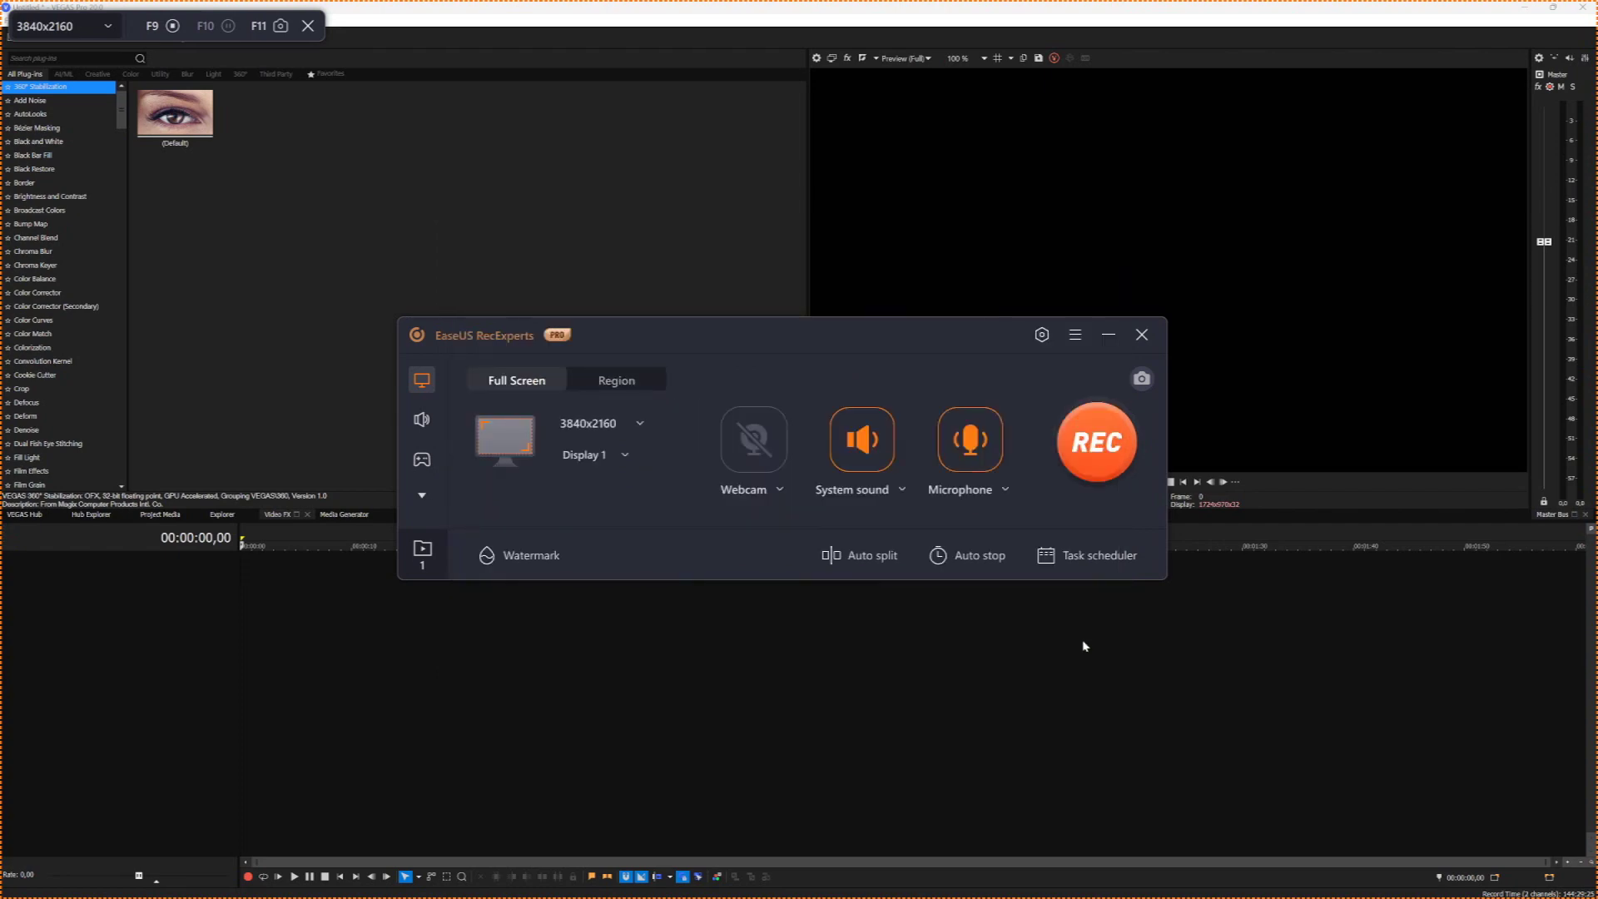